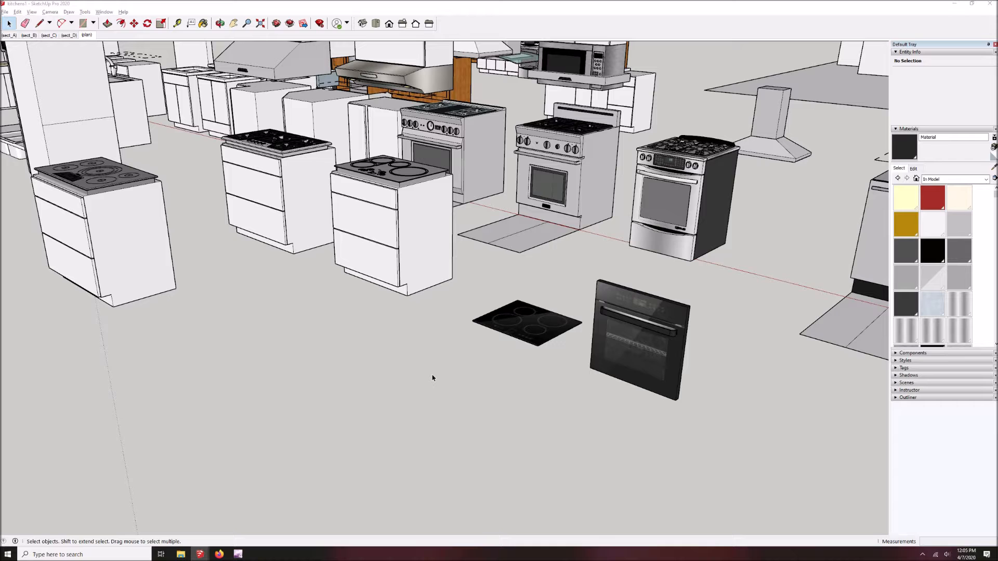
# Step: Look over the kitchen model's cabinets and appliances, including the loose black cooktop and built-in oven
pyautogui.scroll(-10, 517, 400)
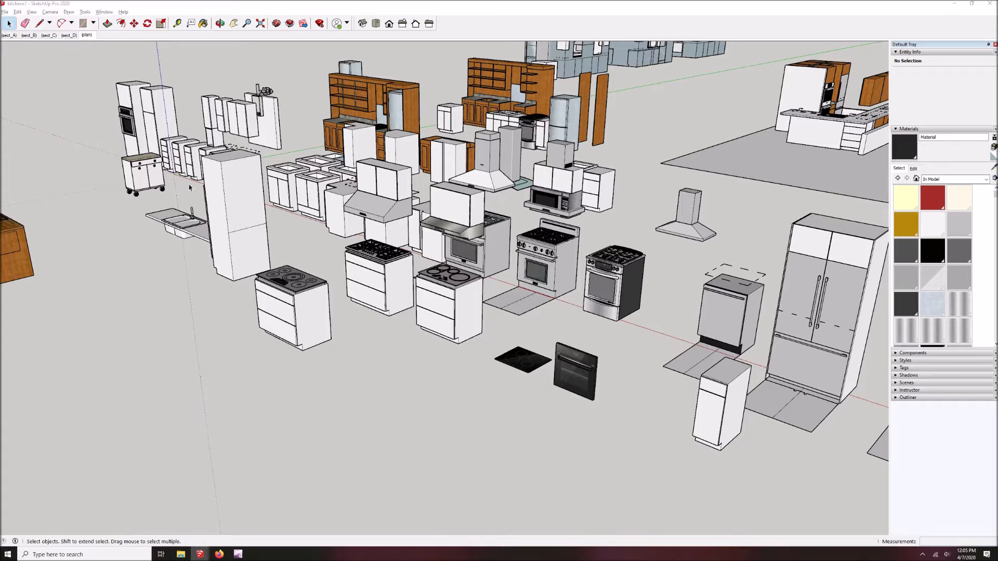
pyautogui.scroll(8, 166, 154)
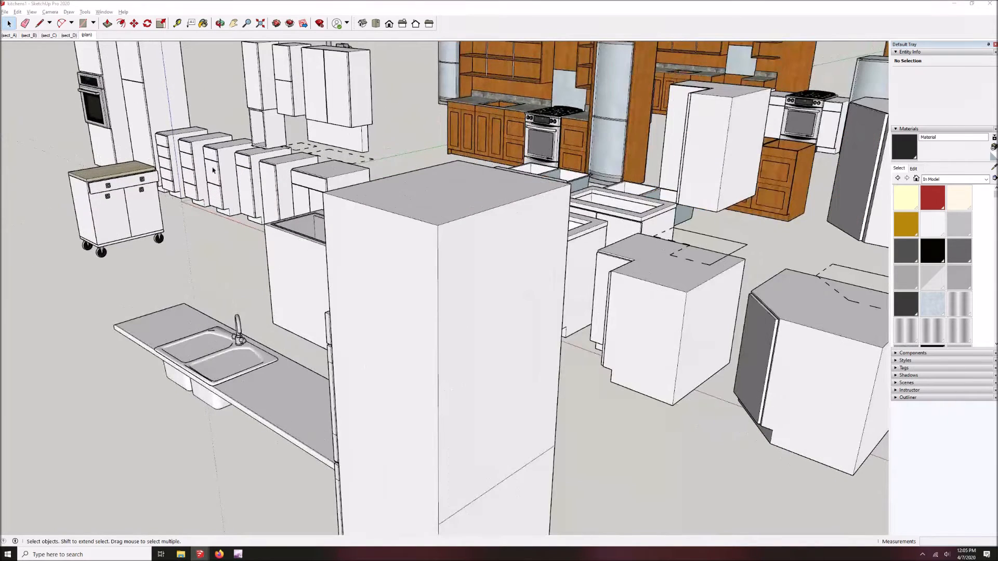
pyautogui.scroll(-3, 214, 160)
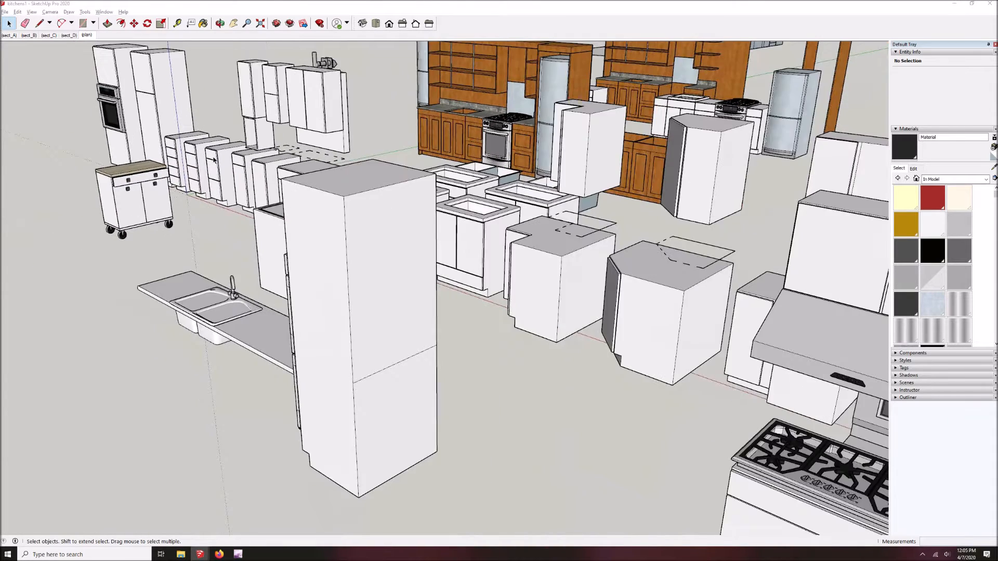
pyautogui.scroll(-6, 214, 159)
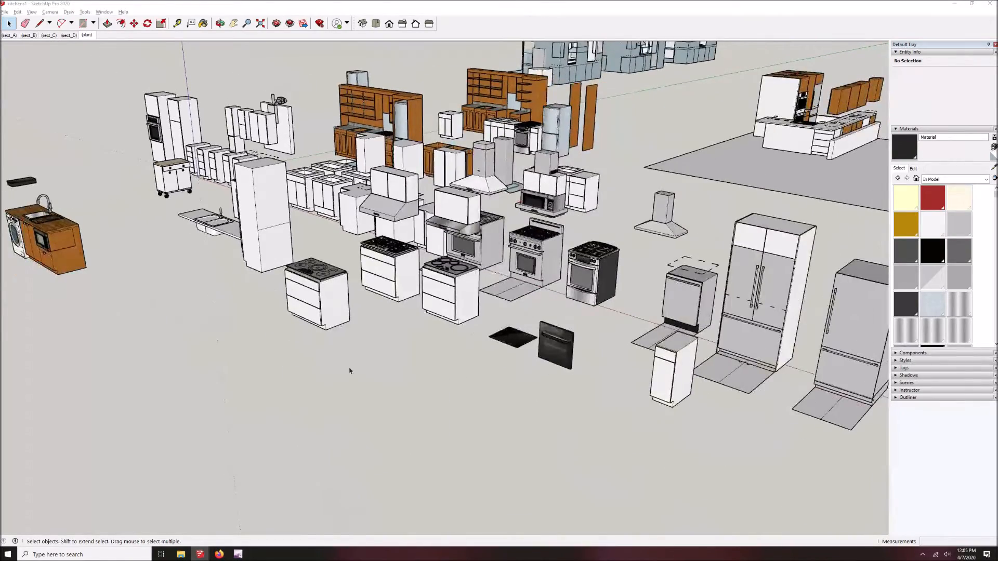
pyautogui.scroll(6, 567, 371)
pyautogui.scroll(2, 618, 341)
pyautogui.scroll(3, 426, 396)
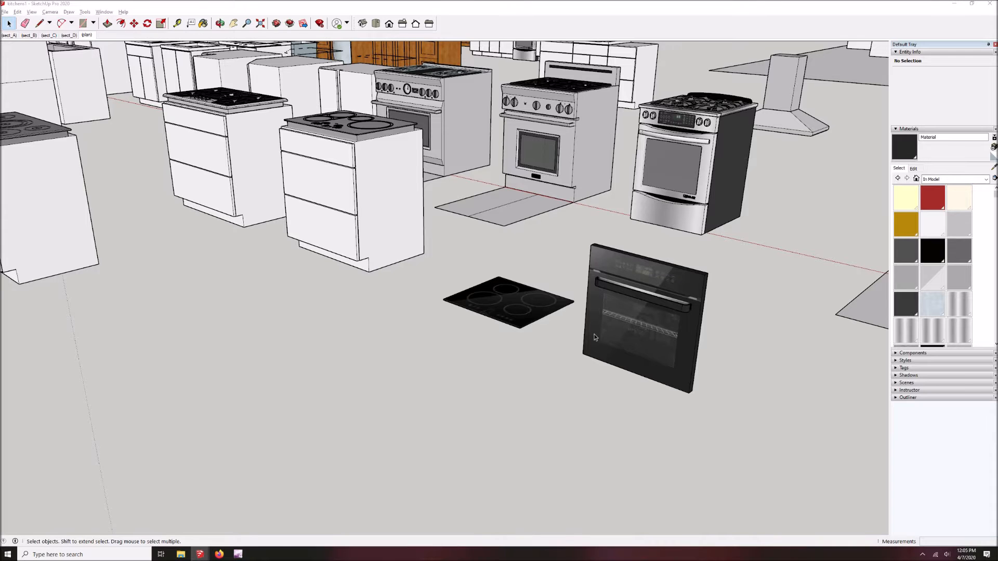
pyautogui.scroll(-1, 595, 338)
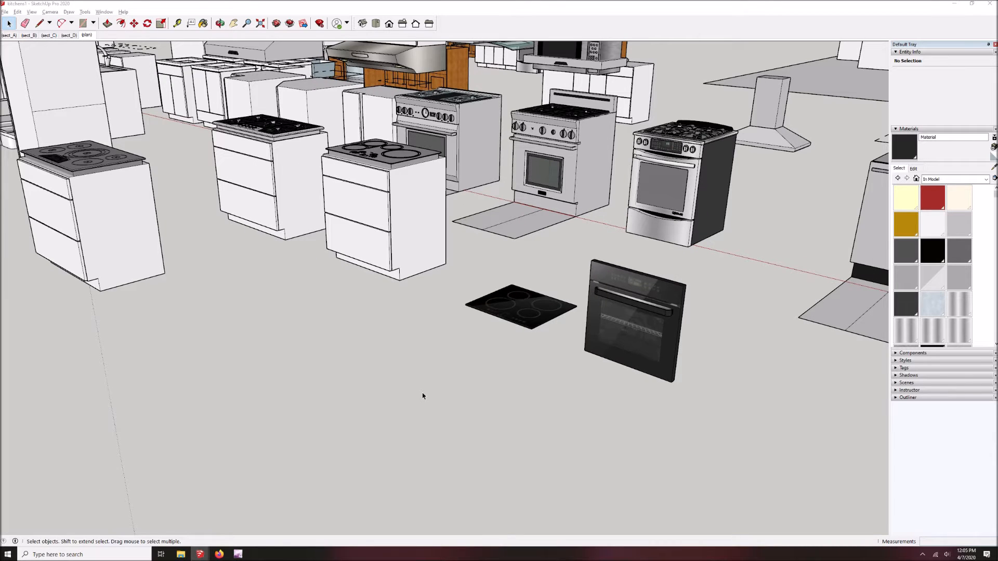
# Step: Draw a 24 by 24 inch rectangle on the ground in front of the loose cooktop
pyautogui.press('r')
pyautogui.click(389, 397)
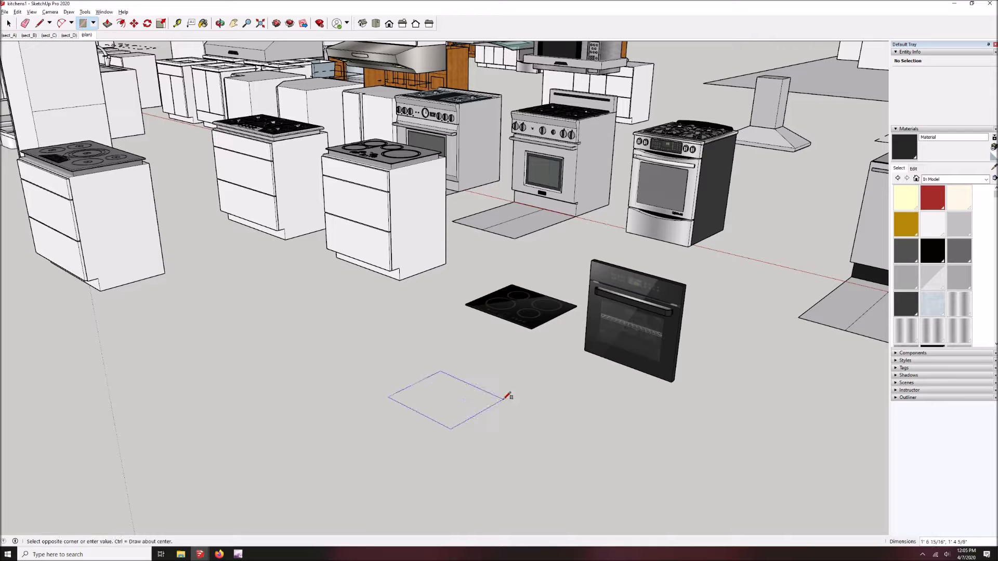
pyautogui.click(504, 397)
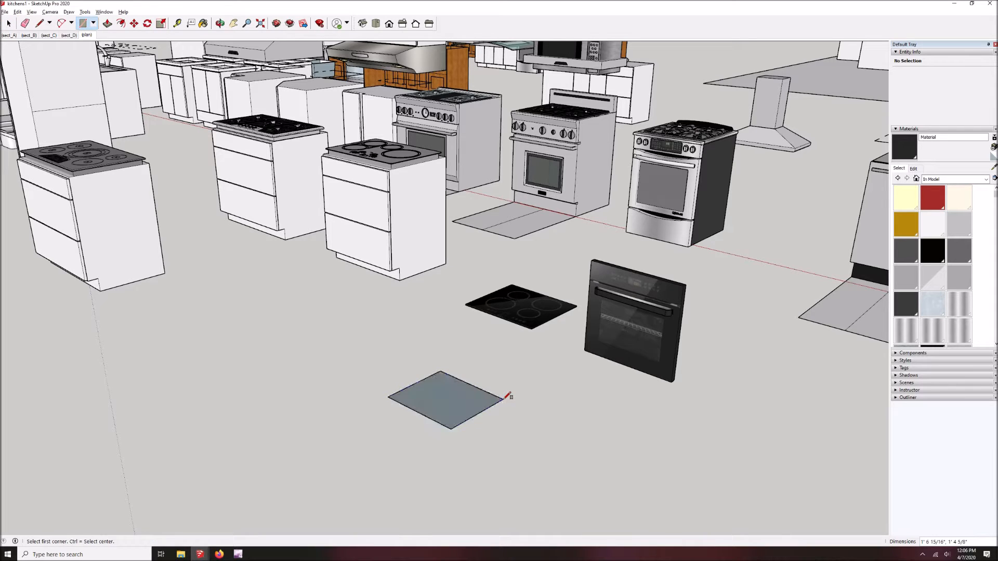
pyautogui.write('24,24')
pyautogui.press('Return')
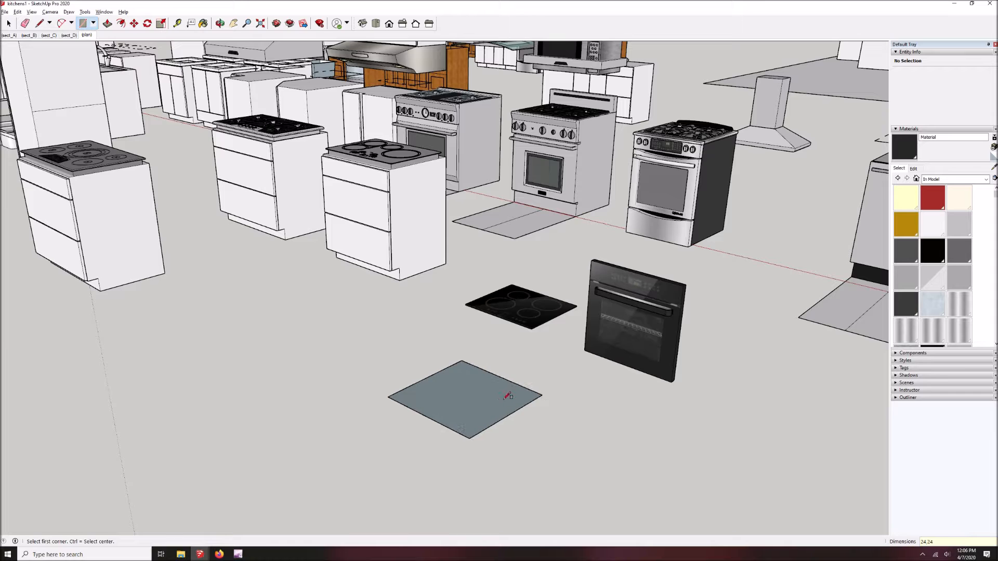
# Step: Extrude the square up 34.5 inches with Push/Pull to form the base cabinet box
pyautogui.press('p')
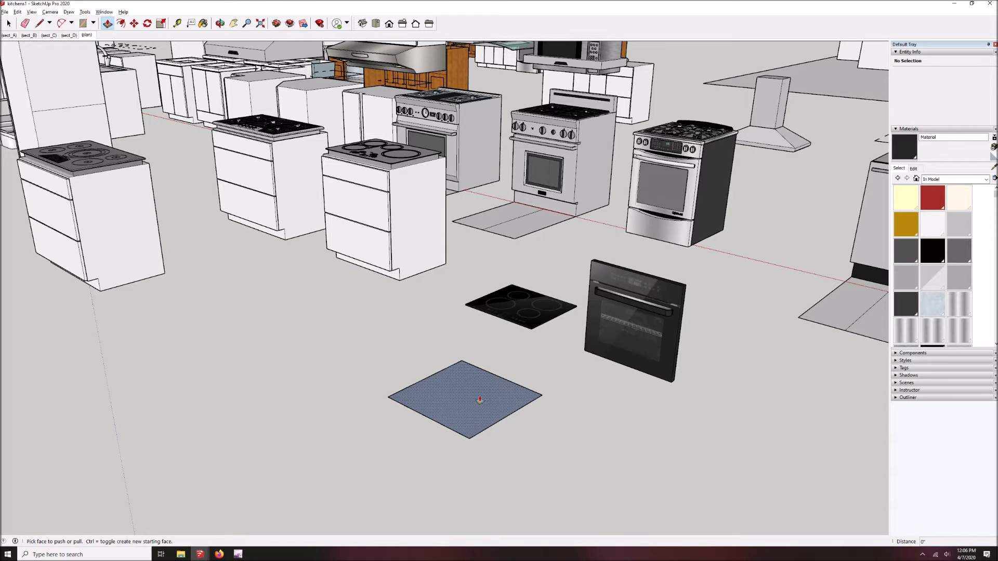
pyautogui.click(480, 401)
pyautogui.write('34.5')
pyautogui.press('Return')
# Step: Select all of the box's connected geometry and make it a group
pyautogui.press('space')
pyautogui.tripleClick(440, 369)
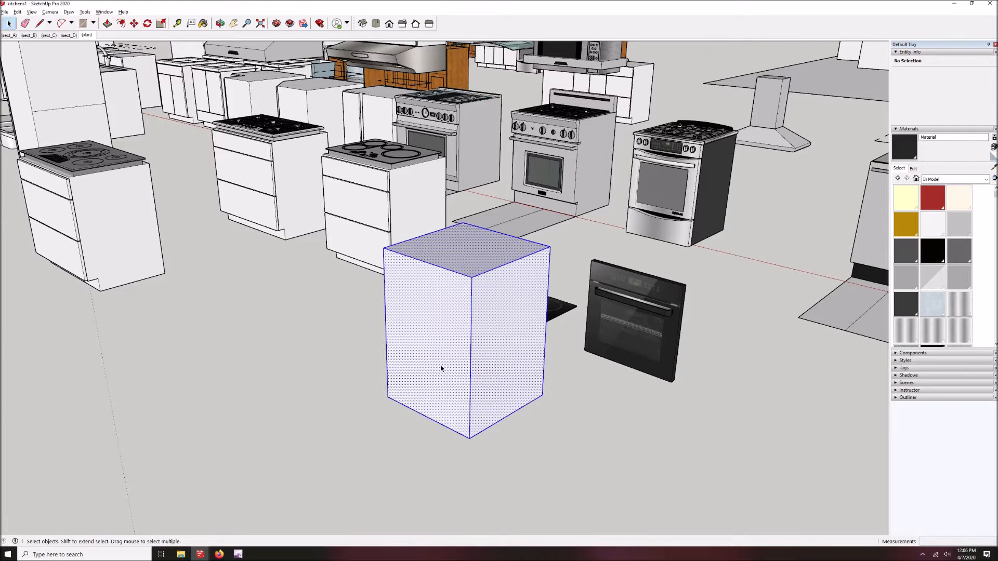
pyautogui.rightClick(441, 368)
pyautogui.click(476, 434)
# Step: Move the grouped box a short distance so that it stands clear of the cooktop
pyautogui.moveTo(494, 378); pyautogui.dragTo(550, 428, button='middle')
pyautogui.press('m')
pyautogui.click(550, 428)
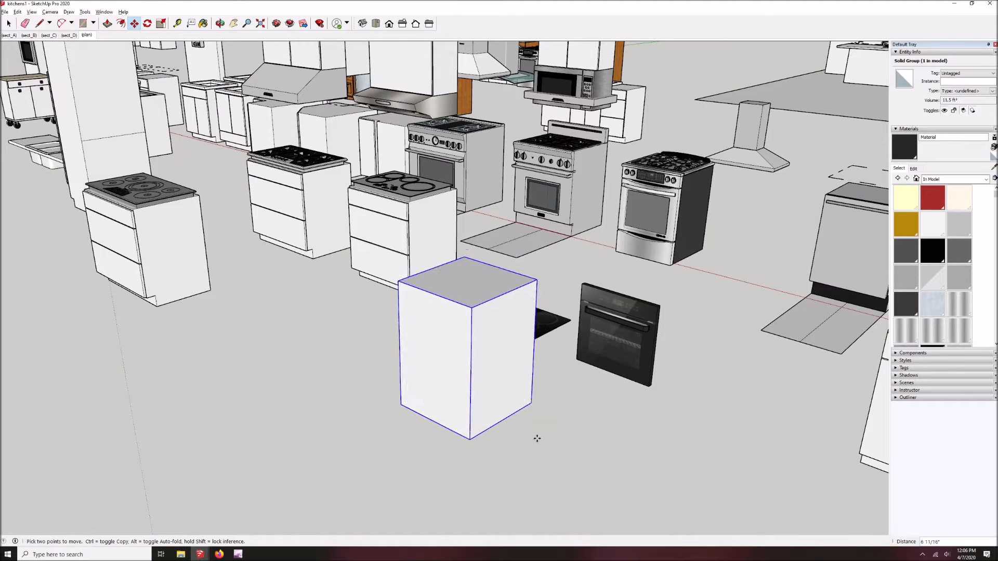
pyautogui.click(507, 458)
pyautogui.press('space')
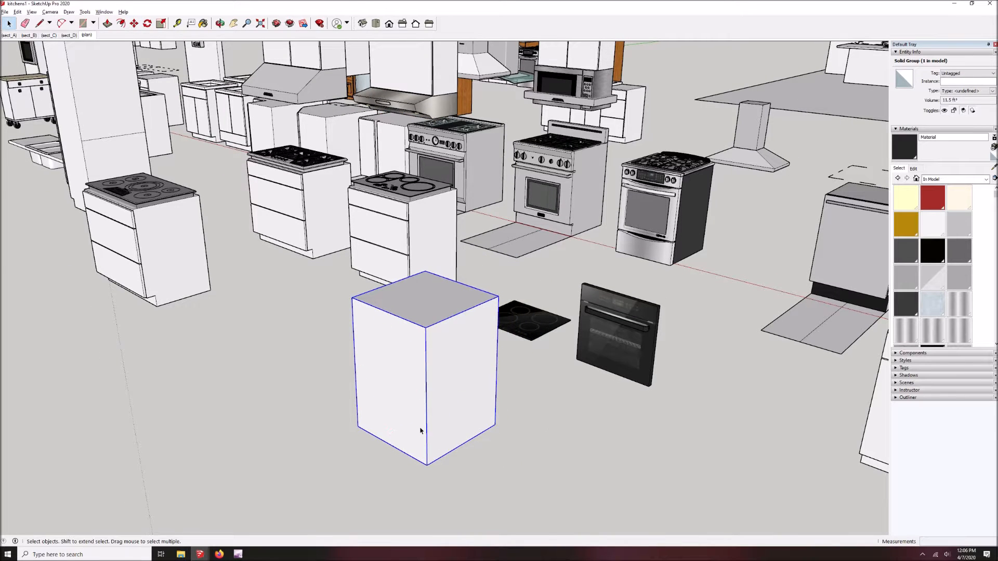
# Step: Inside the box group, copy the front bottom edge 4 inches up the front face for the toe kick
pyautogui.doubleClick(420, 431)
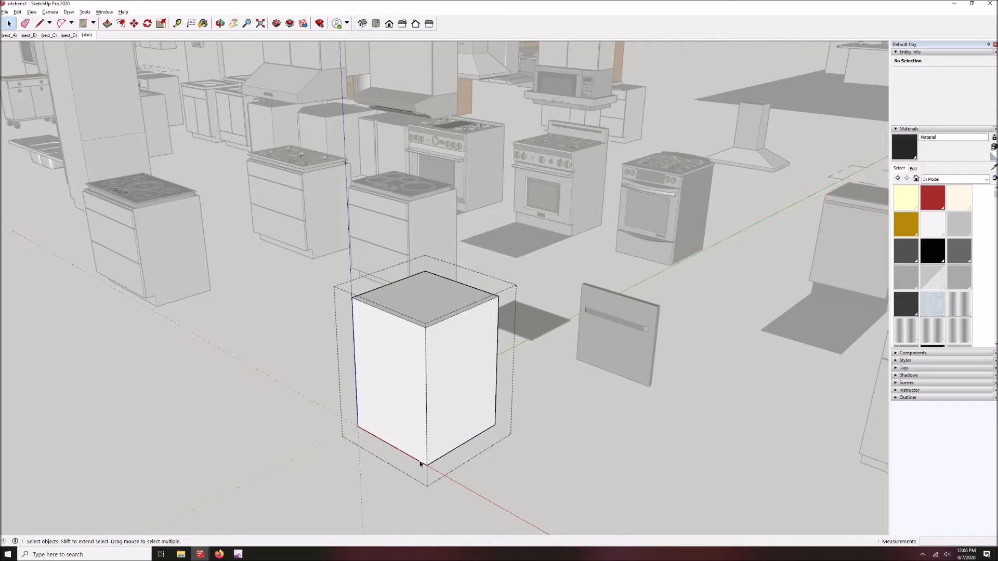
pyautogui.click(419, 461)
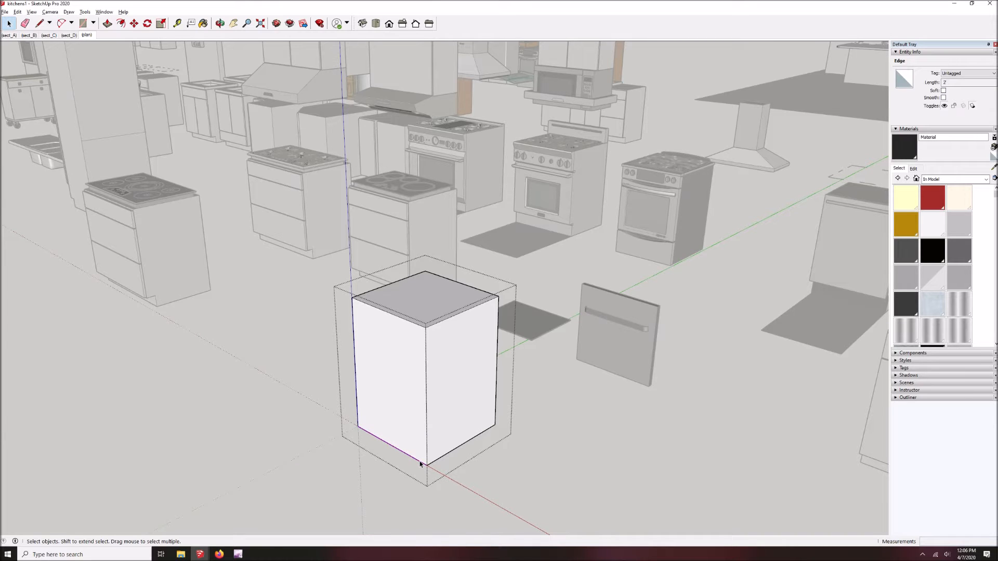
pyautogui.press('m')
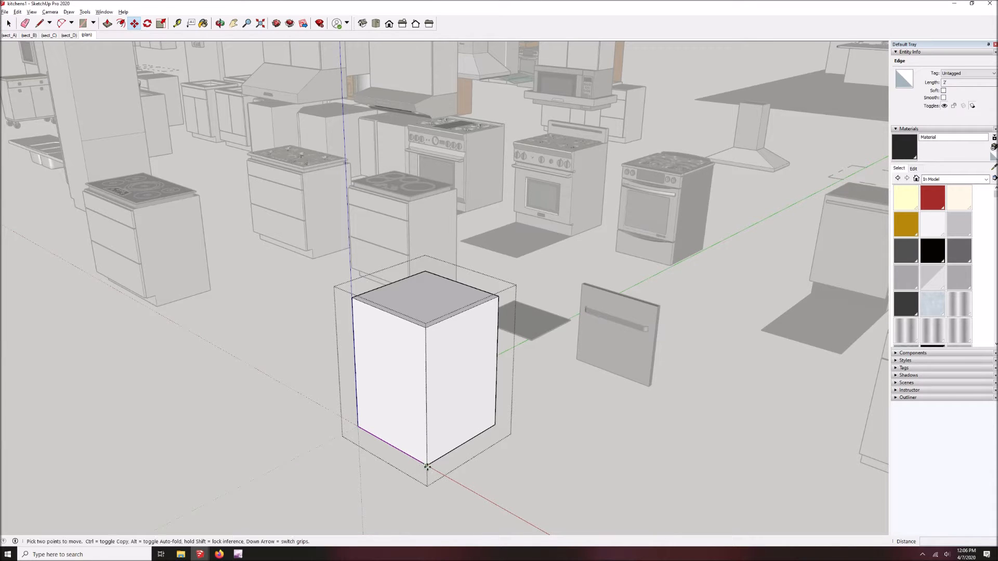
pyautogui.click(427, 465)
pyautogui.press('ctrl')
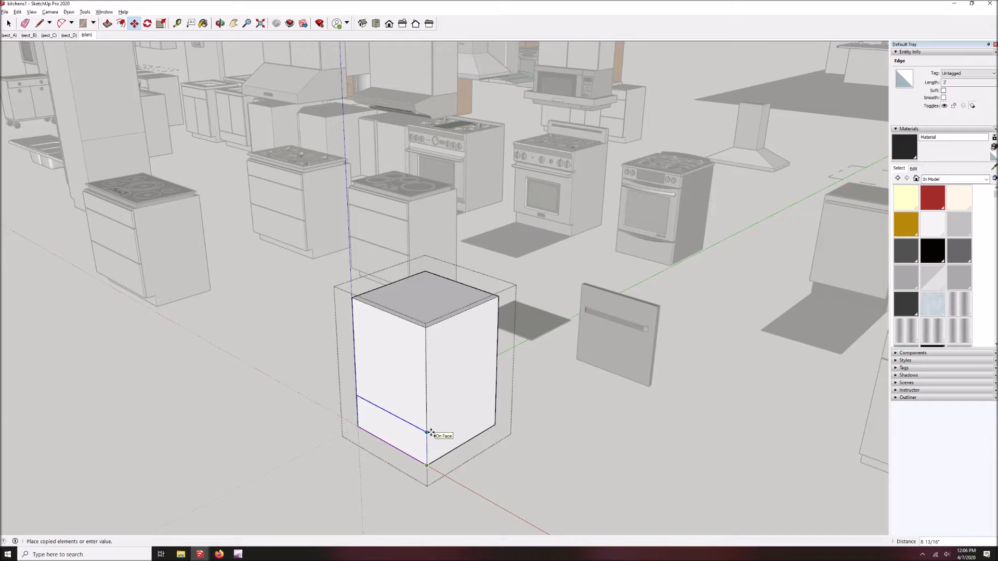
pyautogui.write('4')
pyautogui.press('Return')
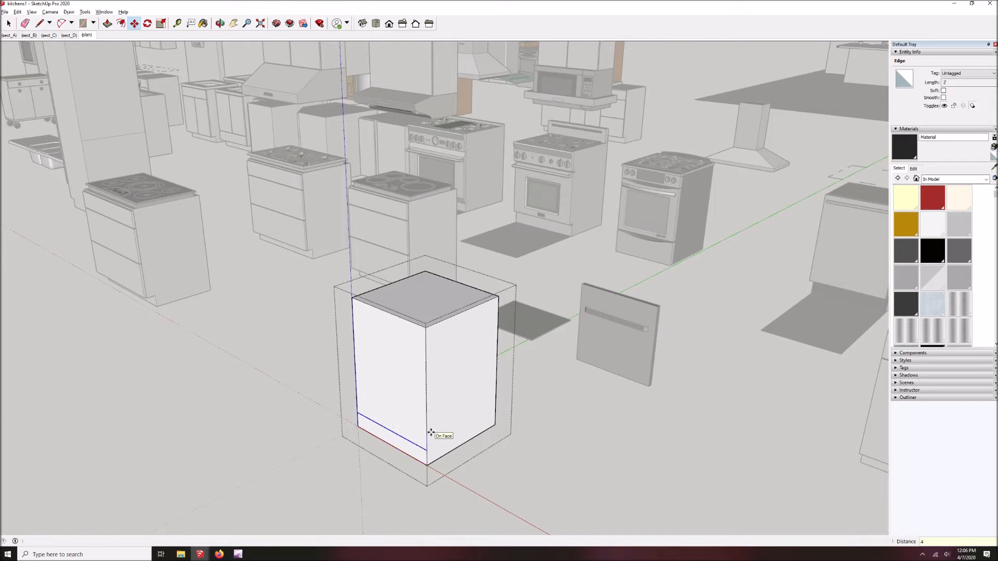
# Step: Push the strip below the copied edge inward about 3 inches to form the toe kick recess
pyautogui.press('p')
pyautogui.click(427, 448)
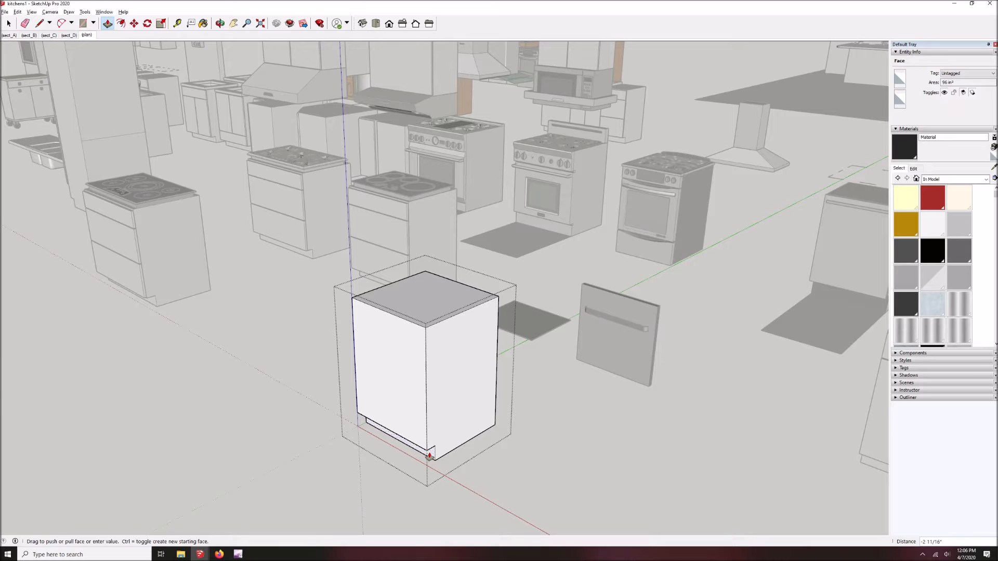
pyautogui.click(430, 456)
pyautogui.press('space')
pyautogui.tripleClick(450, 419)
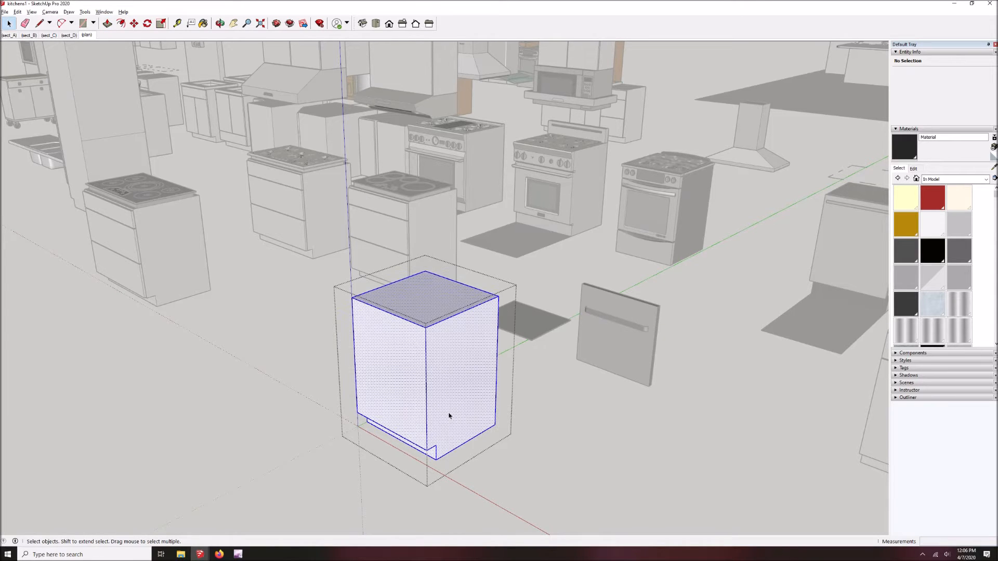
pyautogui.rightClick(449, 412)
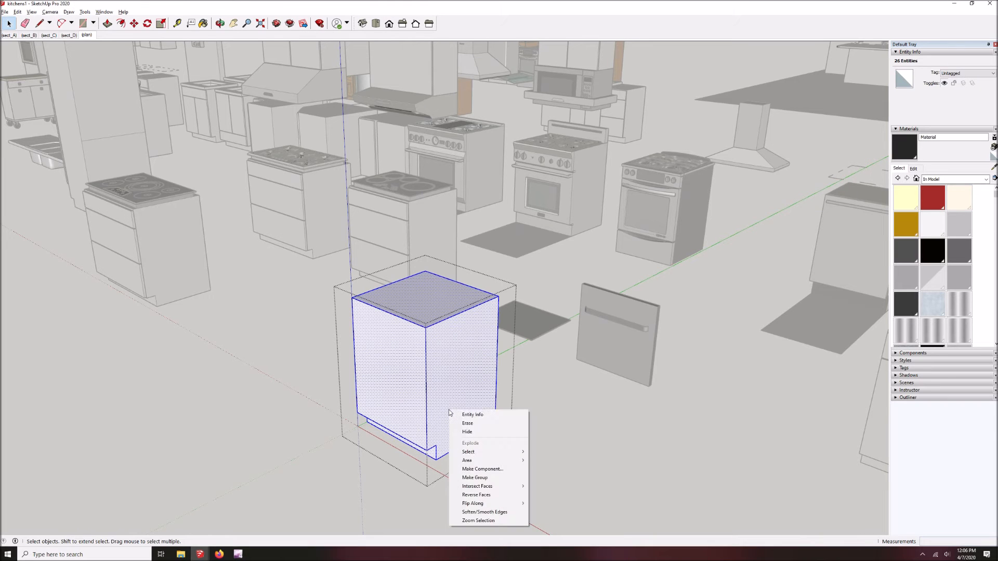
pyautogui.click(440, 414)
pyautogui.click(440, 414)
# Step: Push the cabinet's front face above the toe kick inward 3/4 inch
pyautogui.click(414, 423)
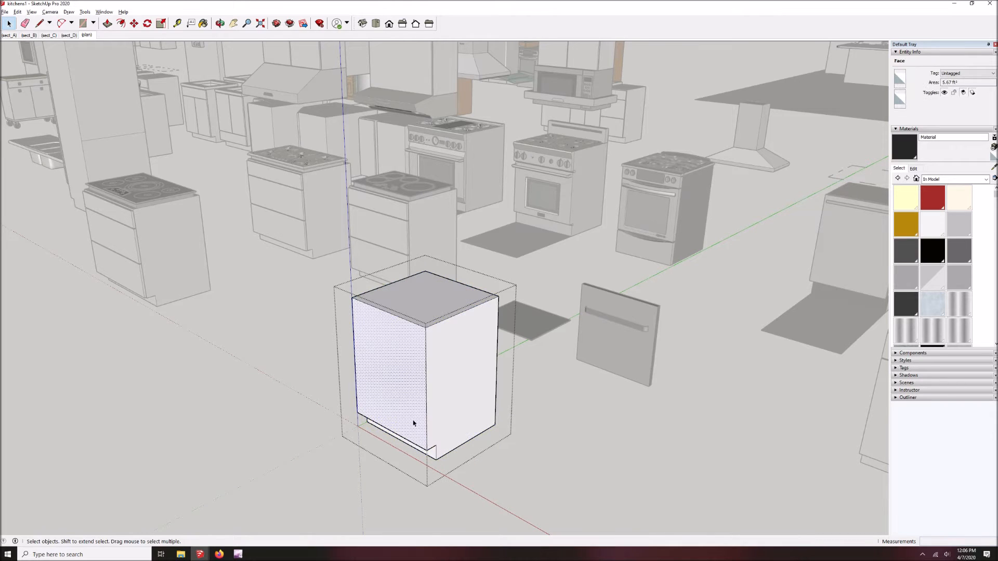
pyautogui.press('p')
pyautogui.moveTo(413, 423); pyautogui.dragTo(424, 411)
pyautogui.write('3/4')
pyautogui.press('Return')
pyautogui.press('space')
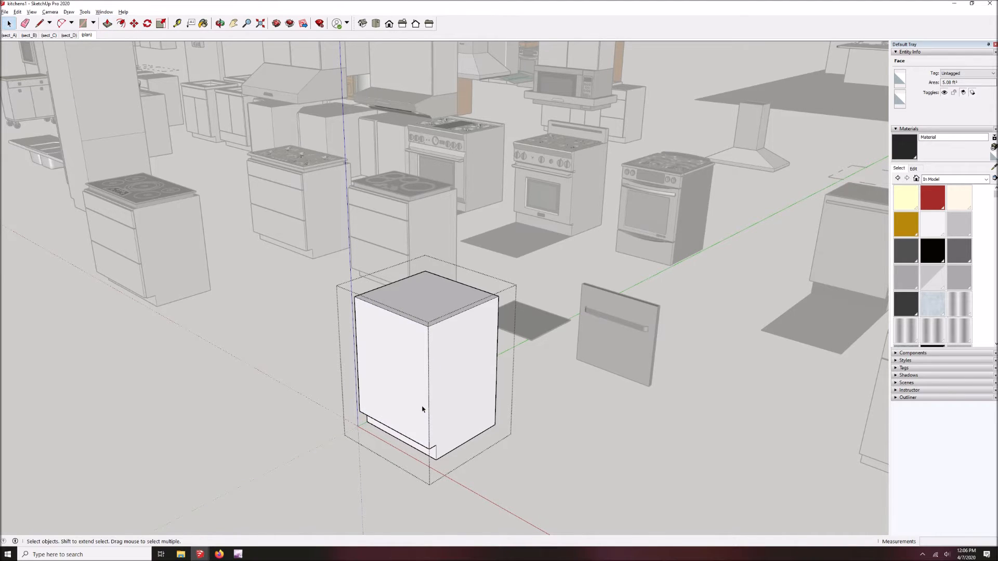
# Step: Select all of the cabinet body's geometry and make it a nested group
pyautogui.click(419, 410)
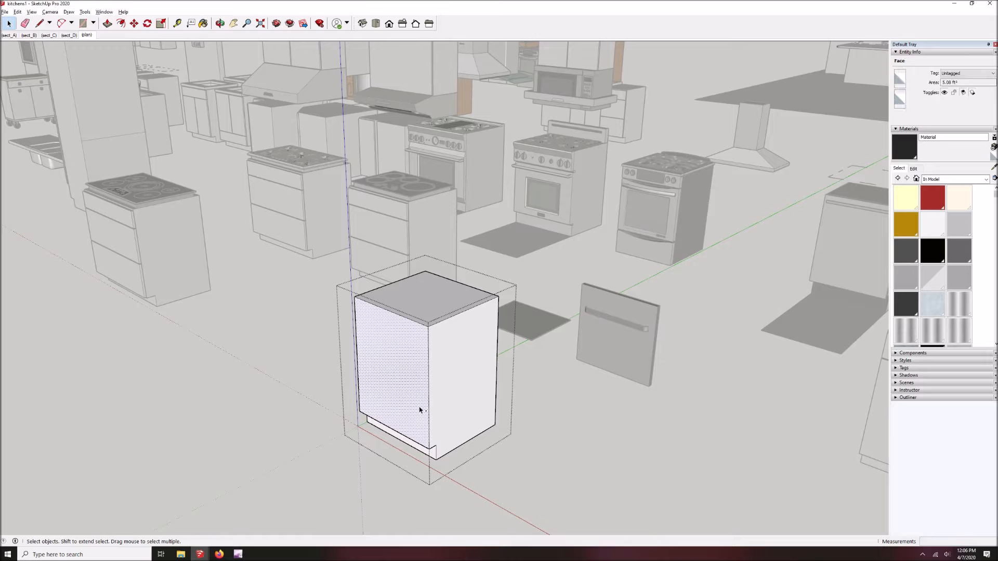
pyautogui.tripleClick(446, 404)
pyautogui.rightClick(445, 403)
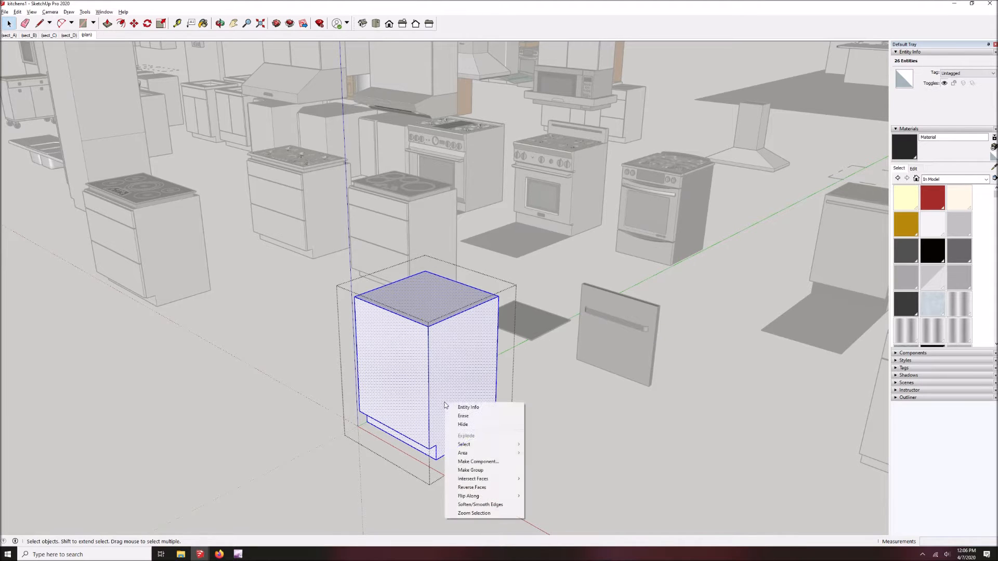
pyautogui.click(473, 471)
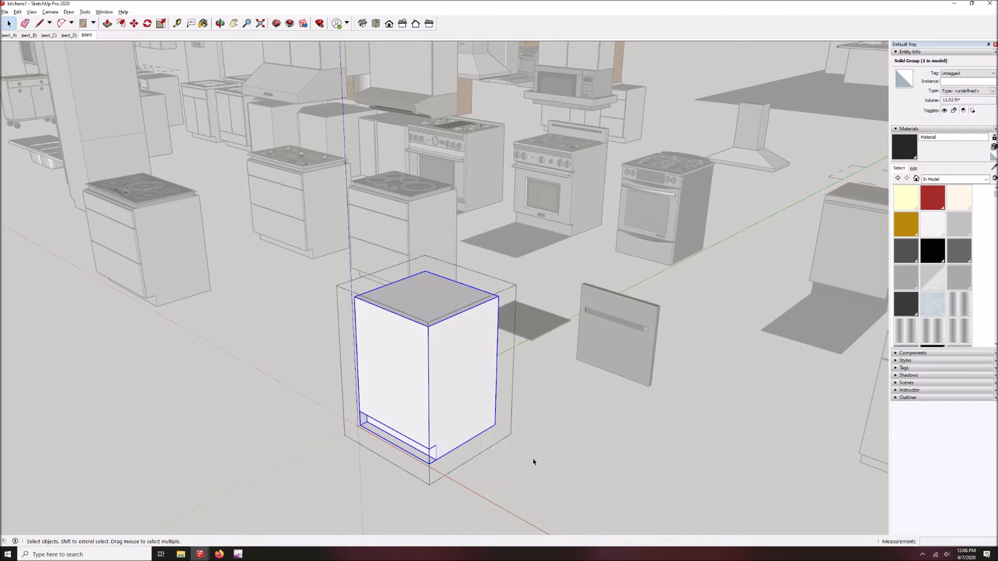
# Step: Form a separate front panel over the cabinet body's front face and extrude it outward 0.75 inch
pyautogui.doubleClick(428, 413)
pyautogui.doubleClick(428, 414)
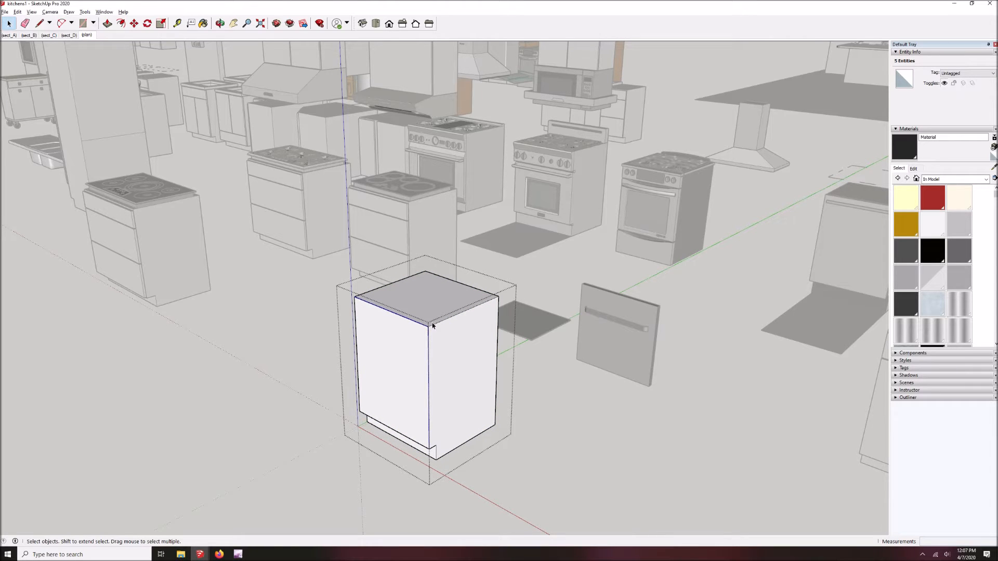
pyautogui.press('p')
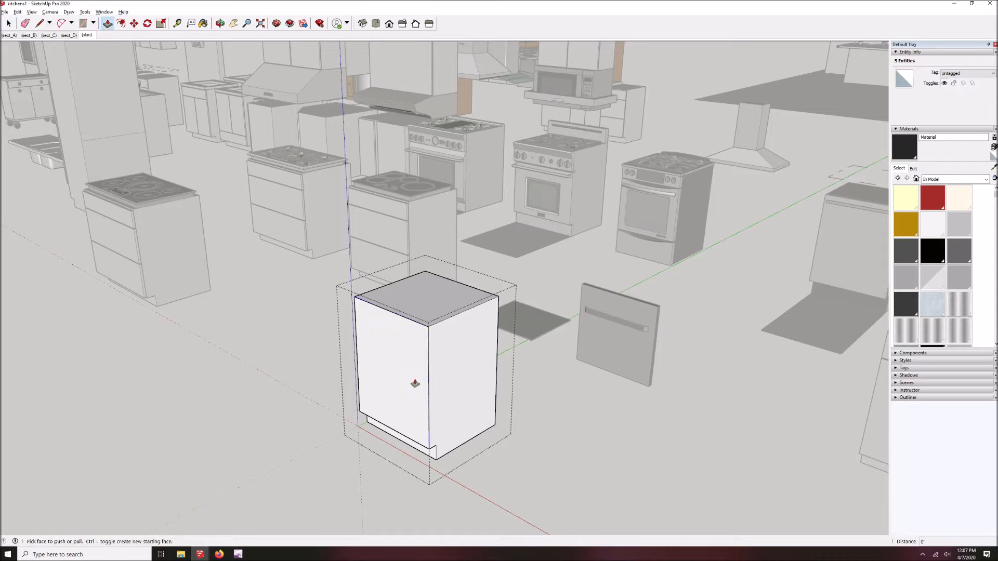
pyautogui.moveTo(400, 390); pyautogui.dragTo(378, 401)
pyautogui.write('.75')
pyautogui.press('Return')
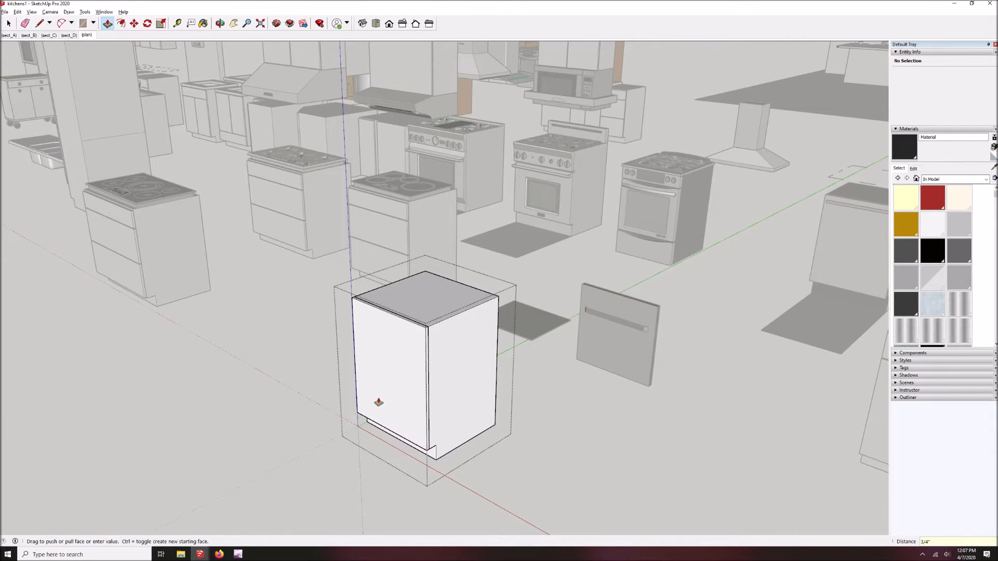
# Step: Make the front panel its own group, separate from the cabinet body
pyautogui.press('space')
pyautogui.click(381, 396)
pyautogui.rightClick(381, 395)
pyautogui.click(403, 463)
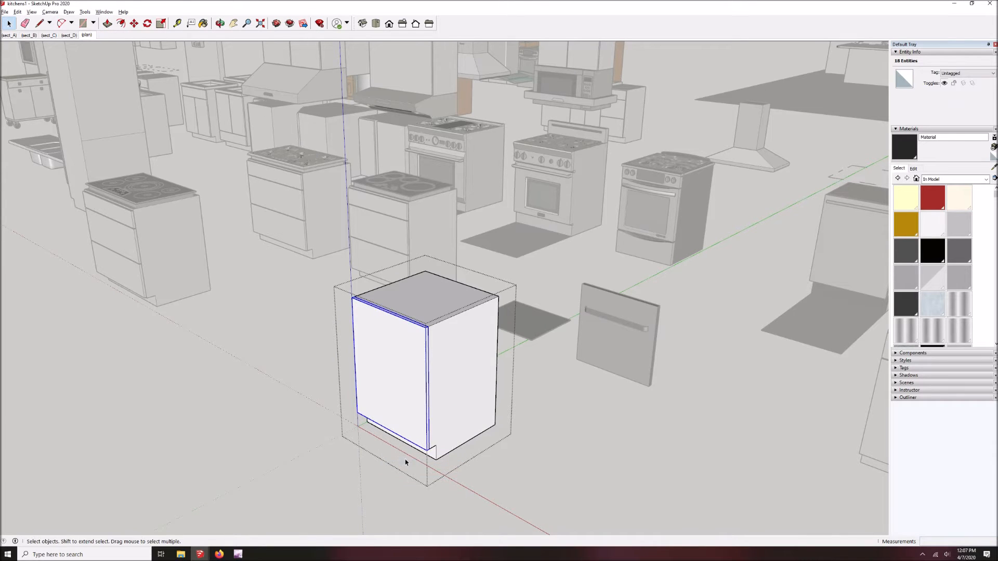
pyautogui.click(460, 380)
pyautogui.click(396, 397)
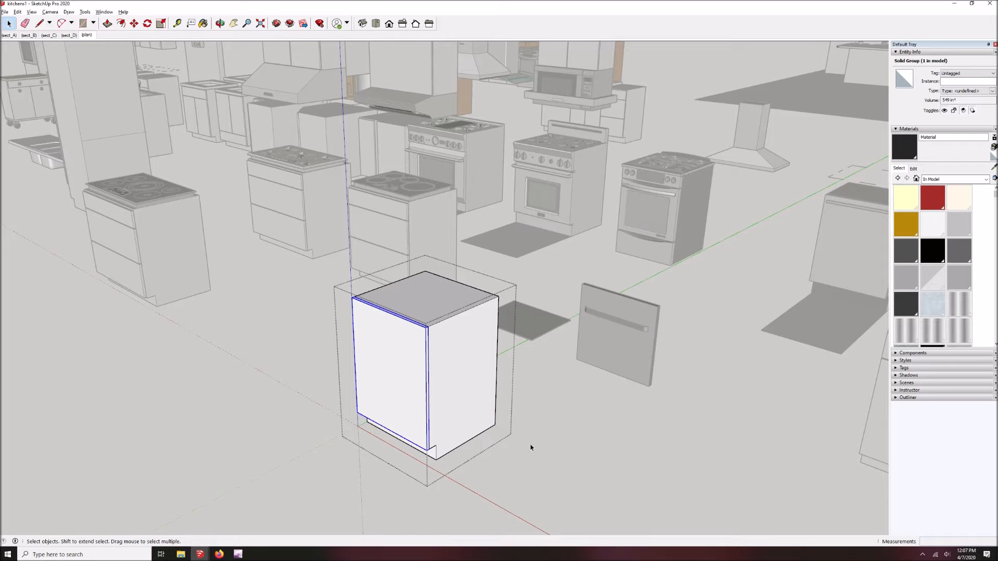
# Step: Close the cabinet group and measure the built-in oven's height from its bottom edge to its top edge
pyautogui.scroll(-5, 534, 435)
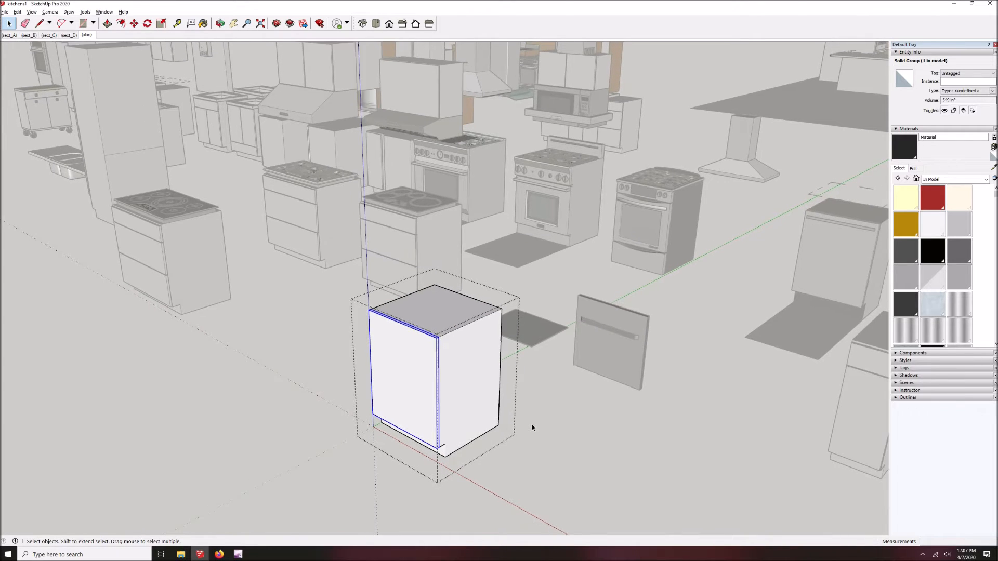
pyautogui.scroll(-1, 531, 426)
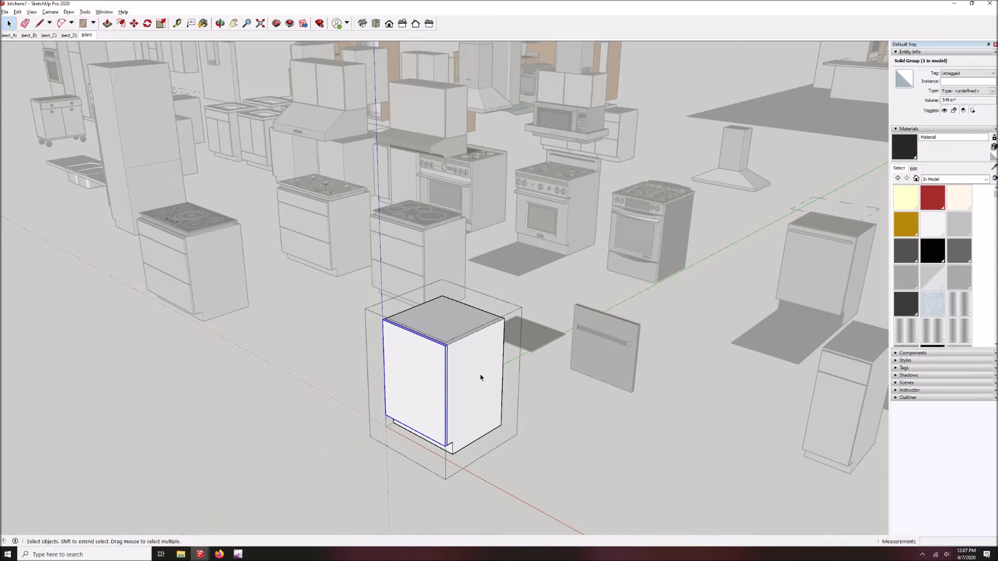
pyautogui.press('alt')
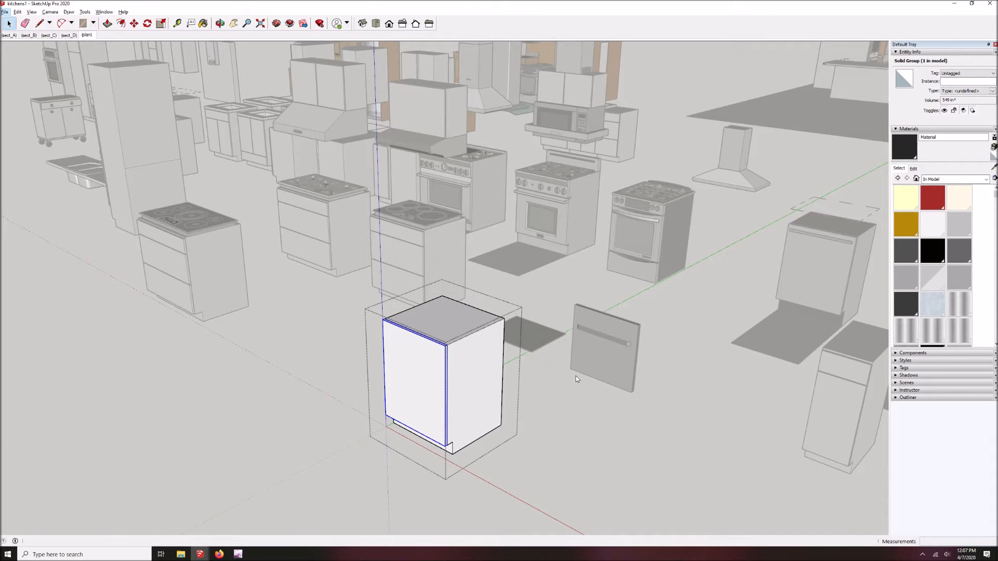
pyautogui.press('t')
pyautogui.click(601, 401)
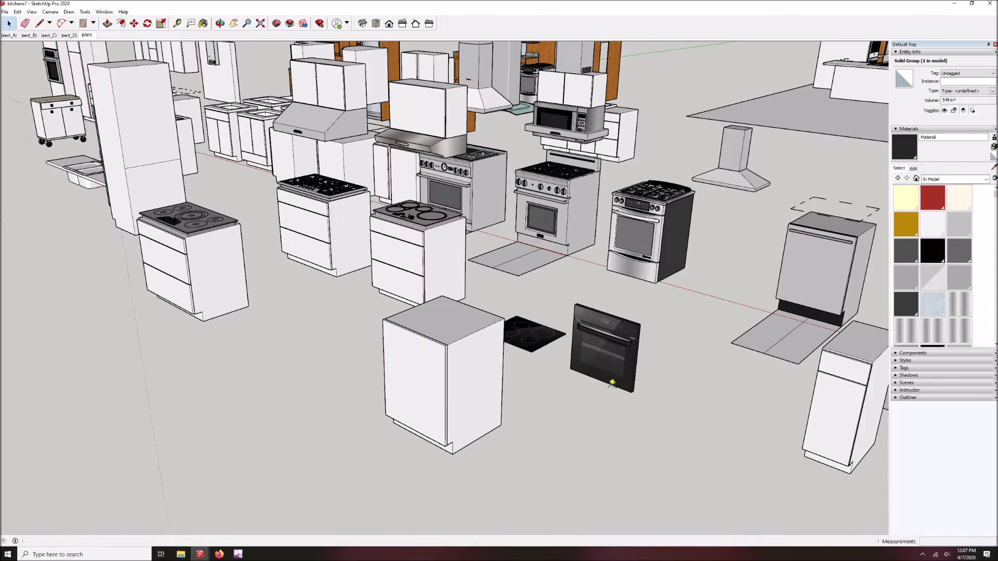
pyautogui.press('t')
pyautogui.click(613, 386)
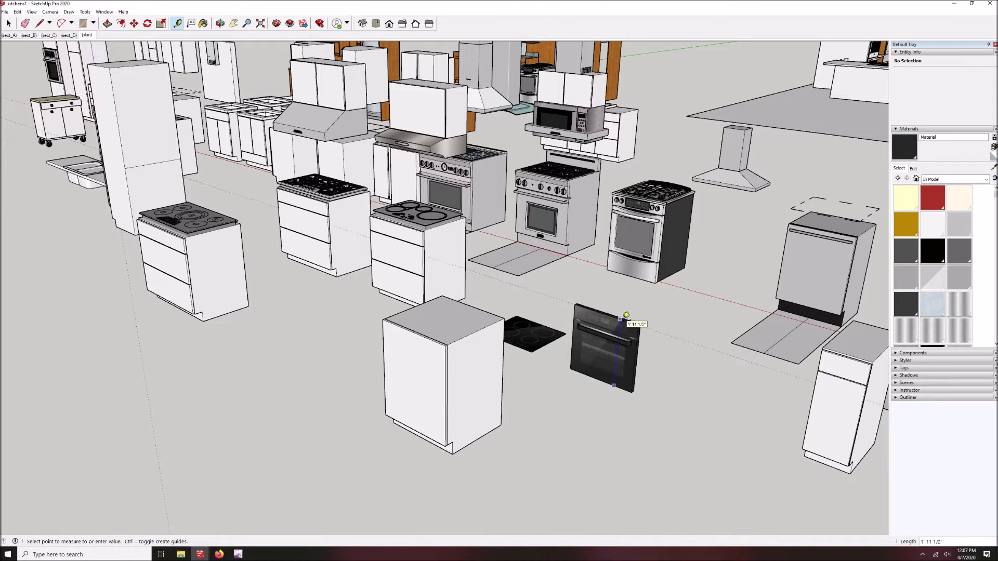
pyautogui.press('space')
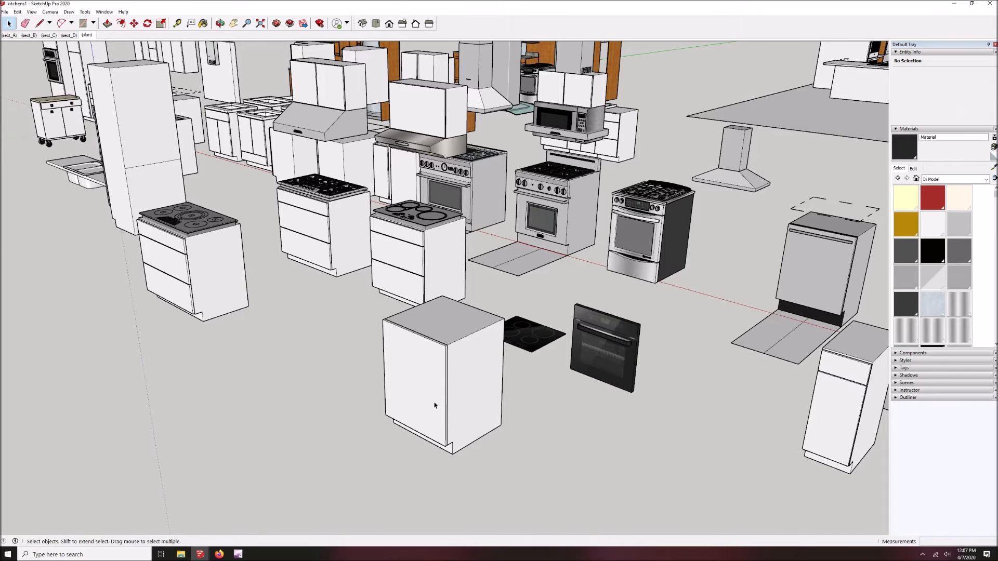
# Step: Open the cabinet's front panel group for editing
pyautogui.scroll(6, 433, 411)
pyautogui.doubleClick(438, 387)
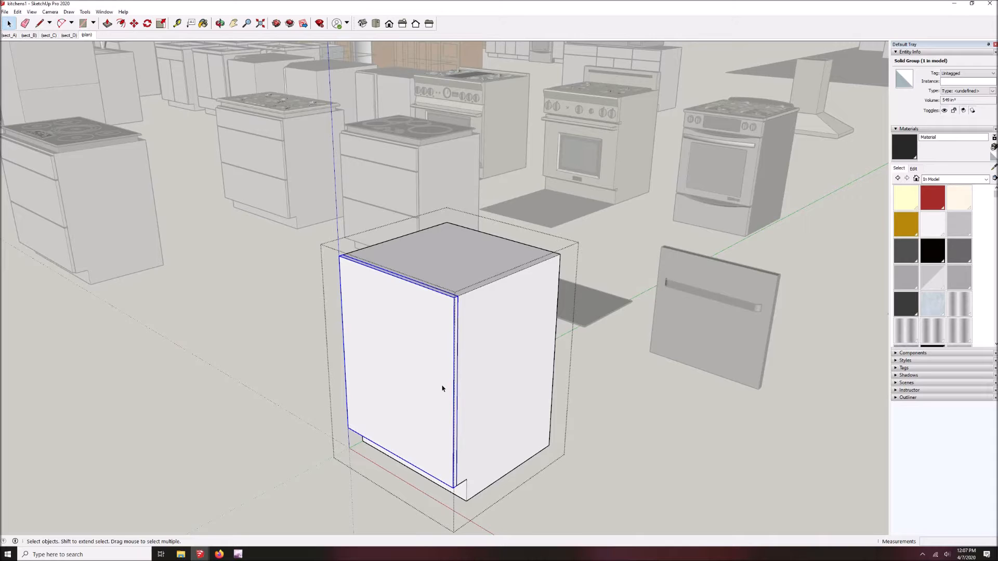
pyautogui.tripleClick(442, 388)
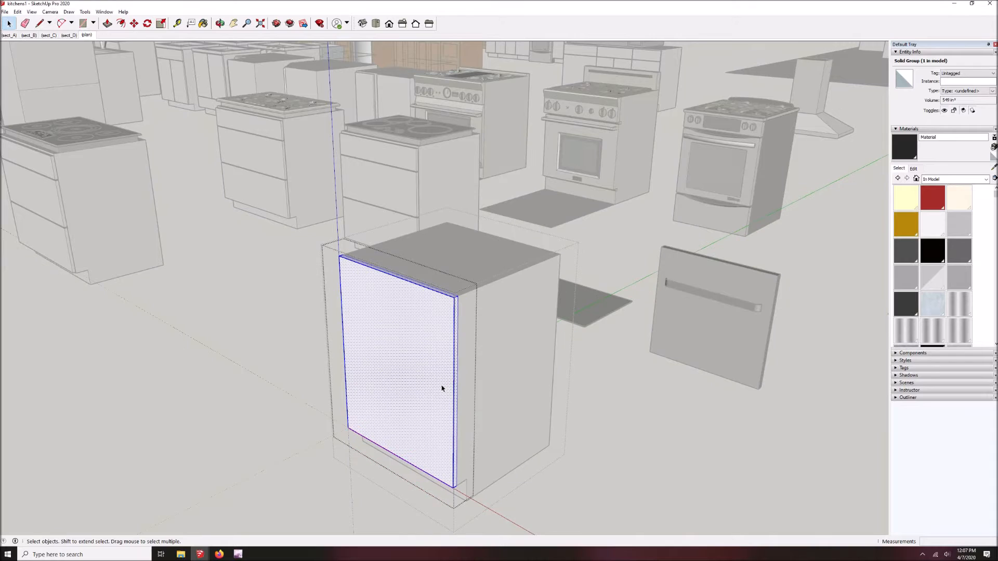
# Step: Try pushing the front panel's right side face inward 1/4 inch
pyautogui.press('p')
pyautogui.click(454, 415)
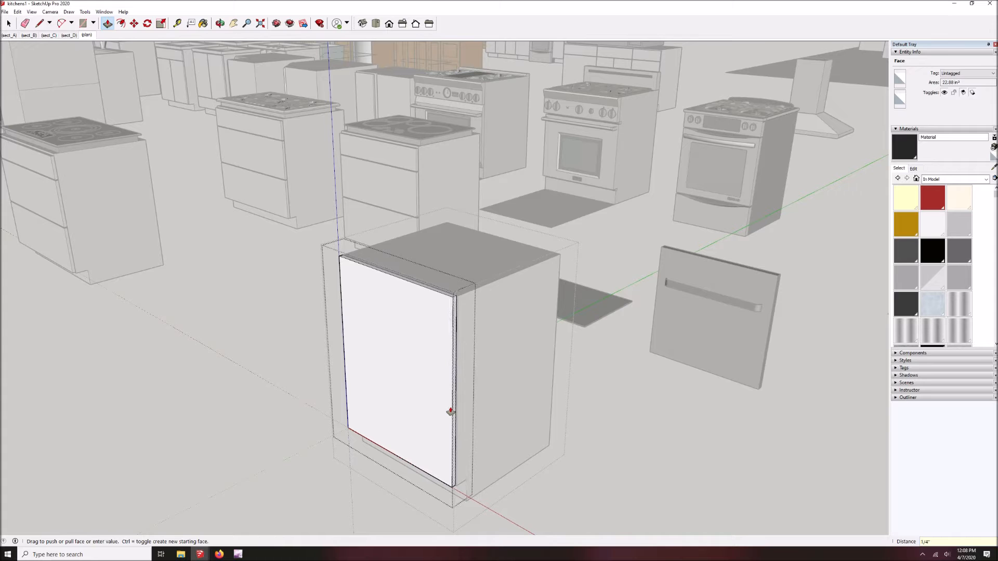
pyautogui.click(450, 411)
pyautogui.press('o')
pyautogui.moveTo(378, 409)
pyautogui.mouseDown()
pyautogui.moveTo(423, 410)
pyautogui.moveTo(391, 401)
pyautogui.mouseUp()
# Step: Push the front panel's right side face inward 1/8 inch
pyautogui.press('p')
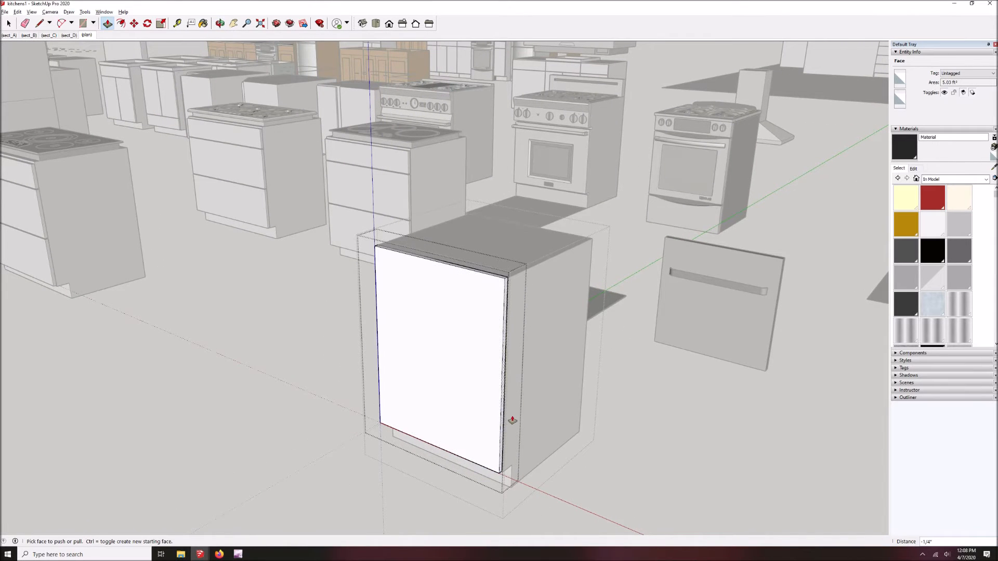
pyautogui.click(503, 407)
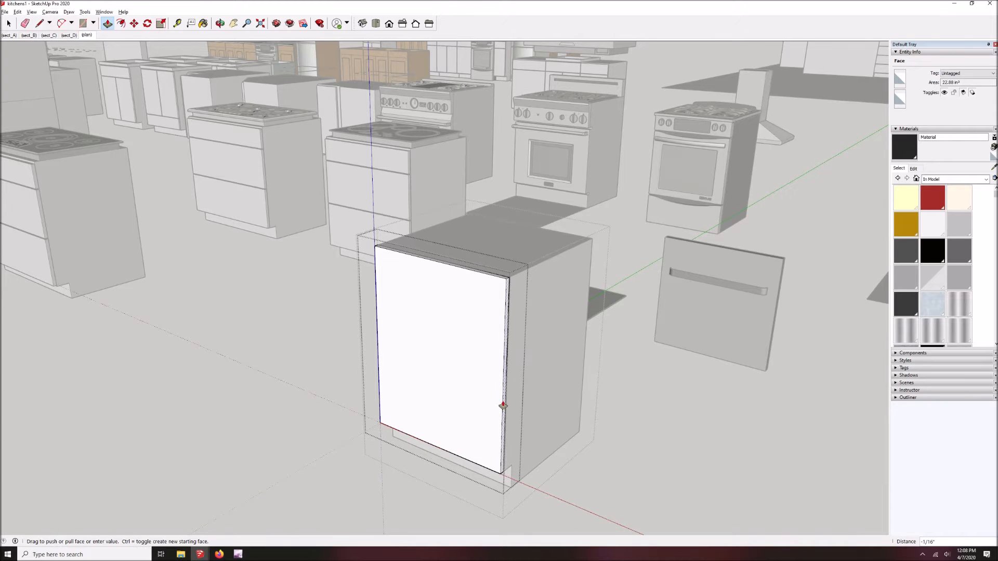
pyautogui.press('Return')
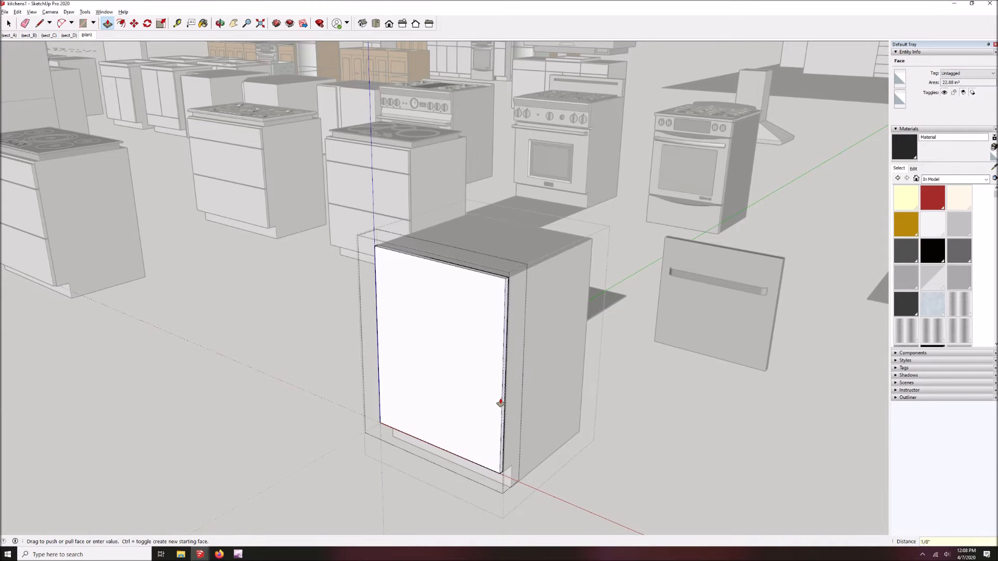
# Step: Push the front panel's opposite, left side face inward 1/8 inch
pyautogui.moveTo(392, 421)
pyautogui.mouseDown(button='middle')
pyautogui.moveTo(606, 435)
pyautogui.moveTo(633, 445)
pyautogui.moveTo(648, 397)
pyautogui.mouseUp(button='middle')
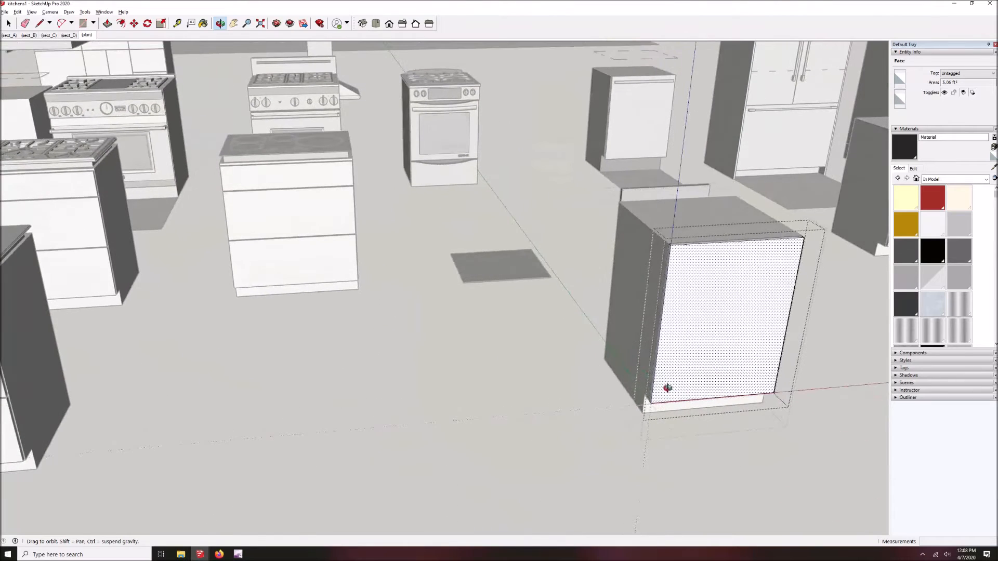
pyautogui.scroll(3, 640, 391)
pyautogui.scroll(2, 640, 392)
pyautogui.click(644, 391)
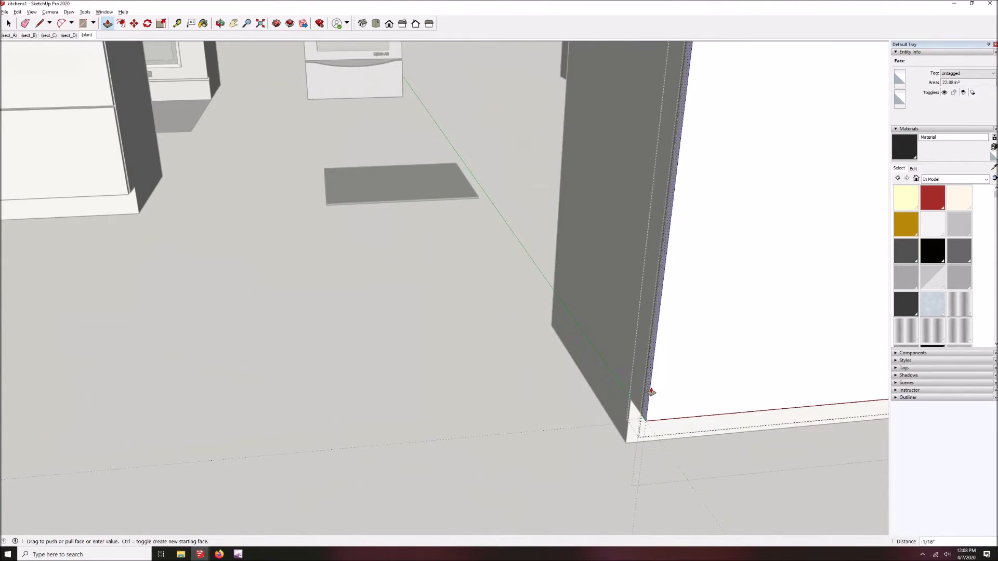
pyautogui.press('Return')
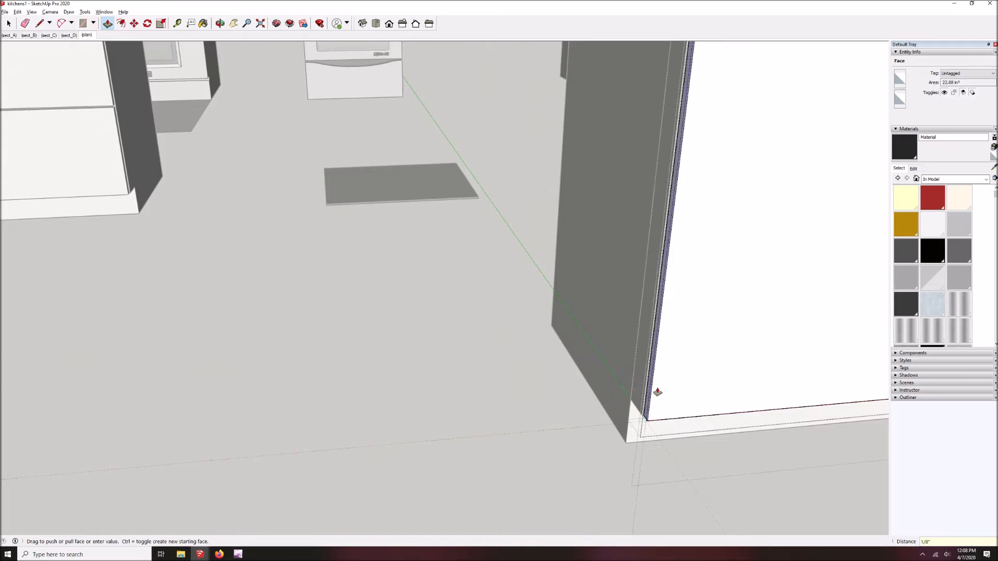
# Step: Push the front panel's underside face upward 1/8 inch, above the toe kick
pyautogui.moveTo(656, 392); pyautogui.dragTo(666, 126, button='middle')
pyautogui.click(666, 125)
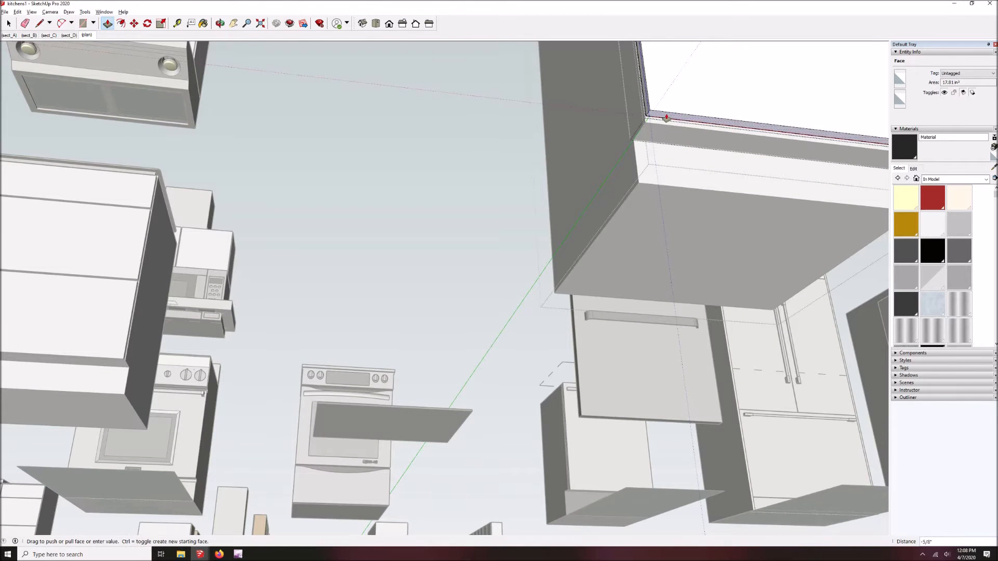
pyautogui.press('Return')
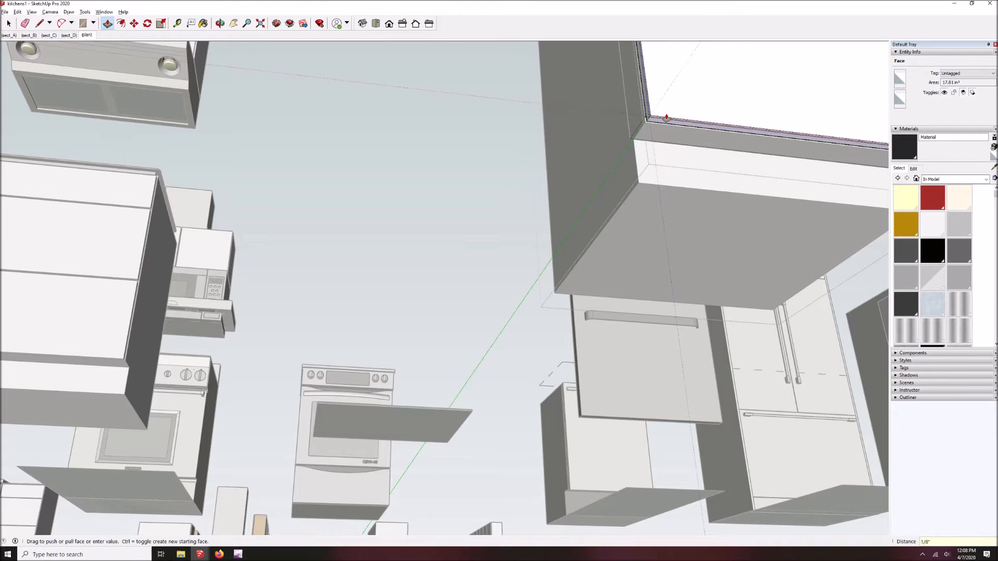
# Step: Push the front panel's top face down 2 feet to leave a low panel above the toe kick, and close the groups
pyautogui.moveTo(686, 105); pyautogui.dragTo(412, 351, button='middle')
pyautogui.moveTo(393, 298); pyautogui.dragTo(358, 260, button='middle')
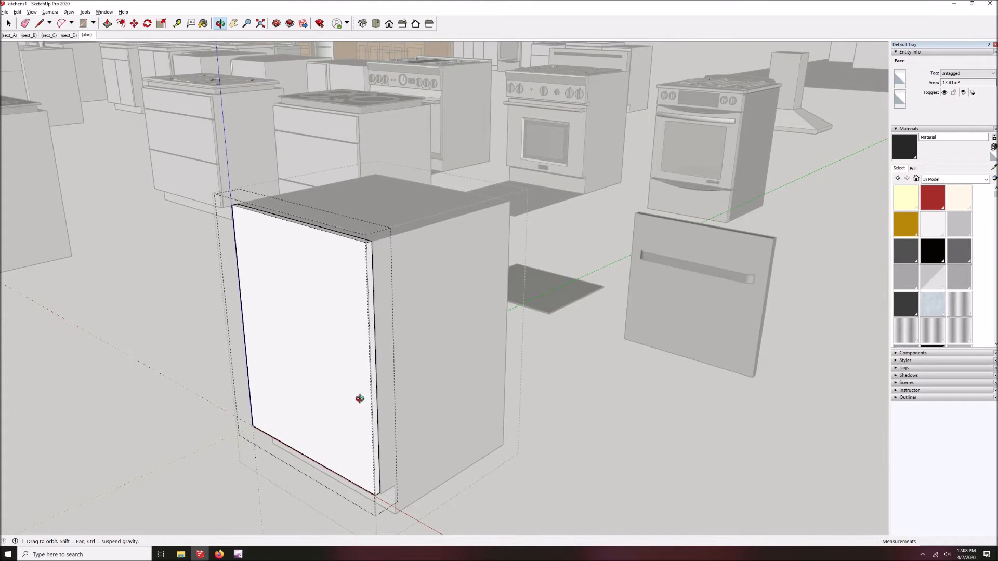
pyautogui.moveTo(429, 297); pyautogui.dragTo(376, 292, button='middle')
pyautogui.press('p')
pyautogui.moveTo(376, 291); pyautogui.dragTo(376, 336)
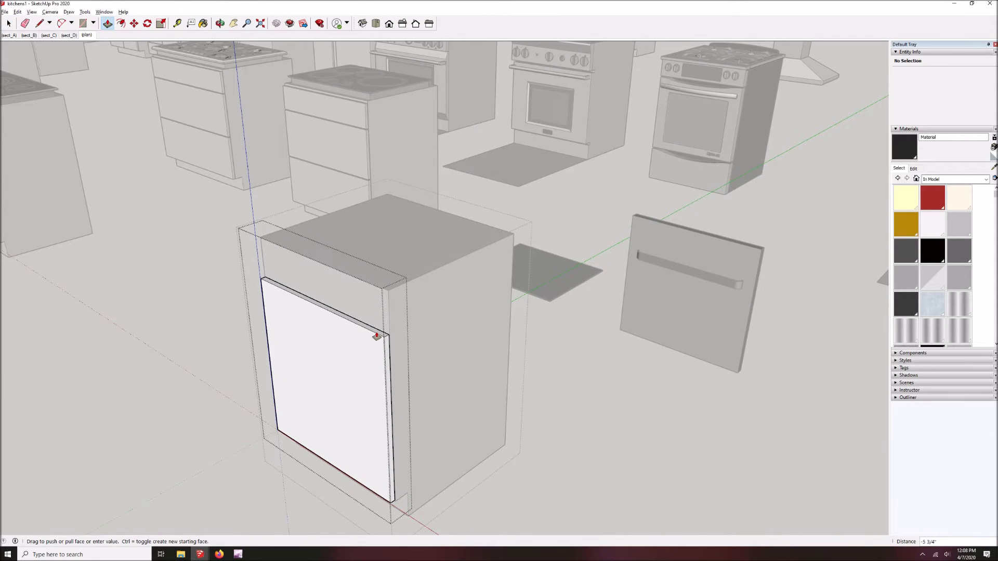
pyautogui.press('Return')
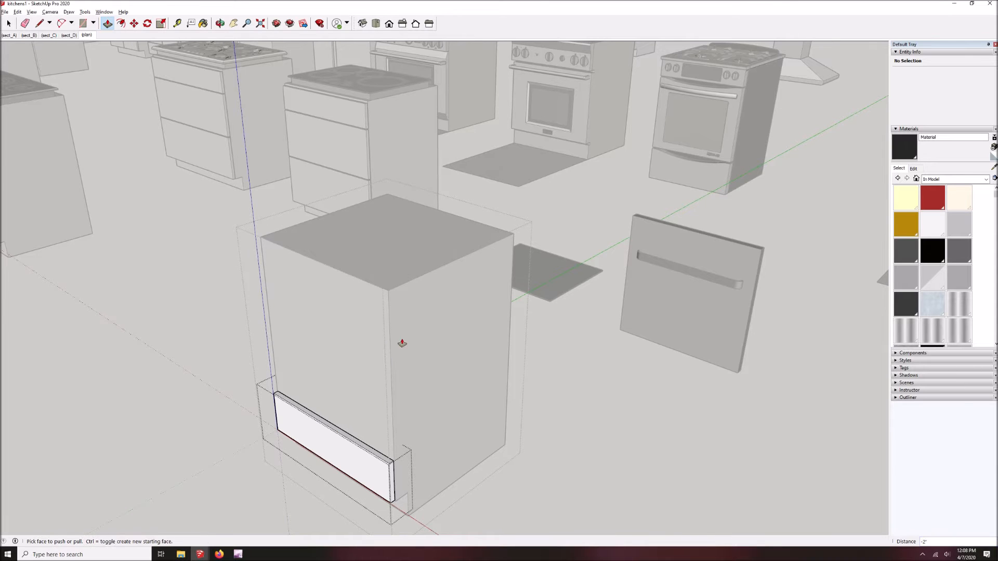
pyautogui.scroll(-1, 402, 342)
pyautogui.moveTo(405, 414); pyautogui.dragTo(408, 365, button='middle')
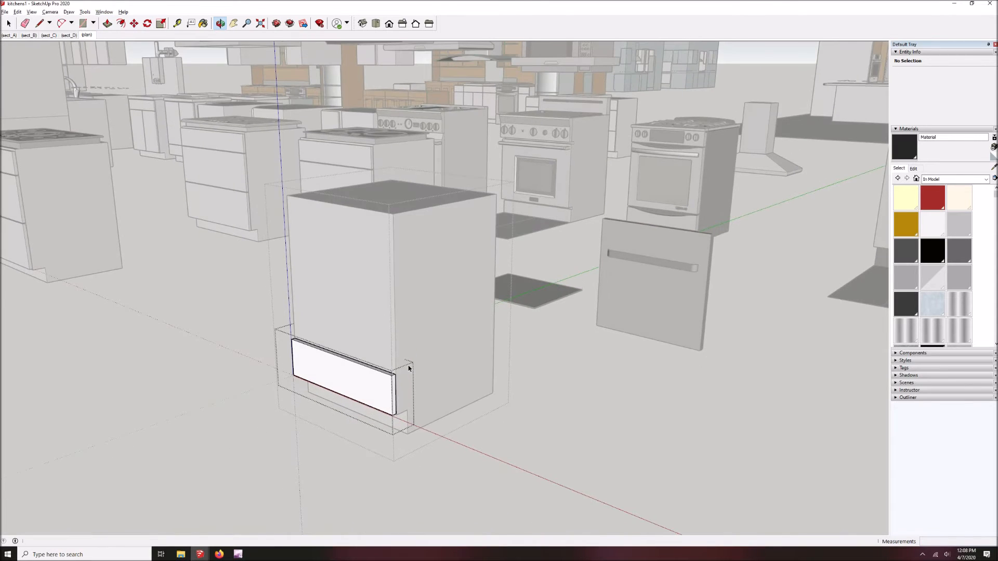
pyautogui.click(392, 383)
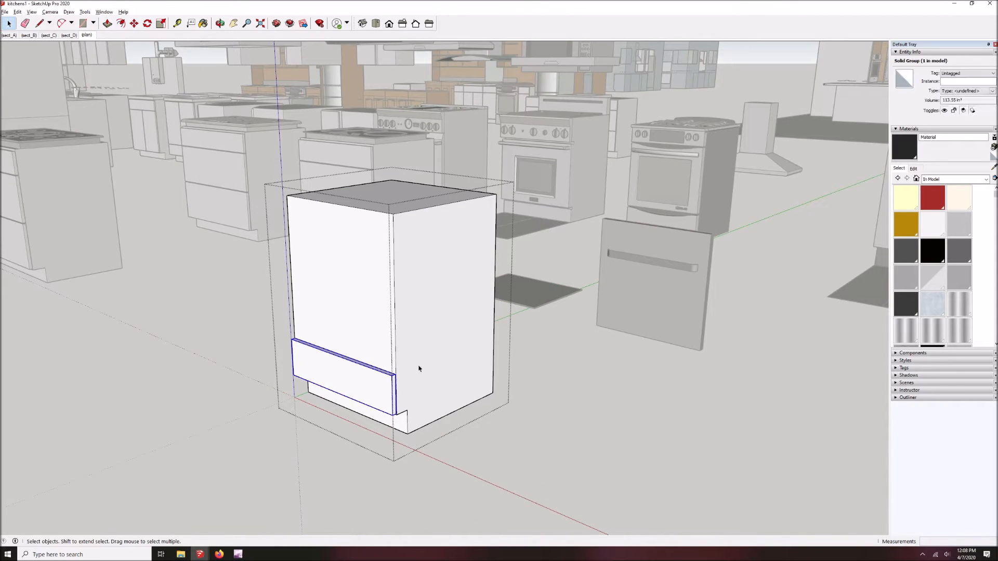
pyautogui.click(653, 291)
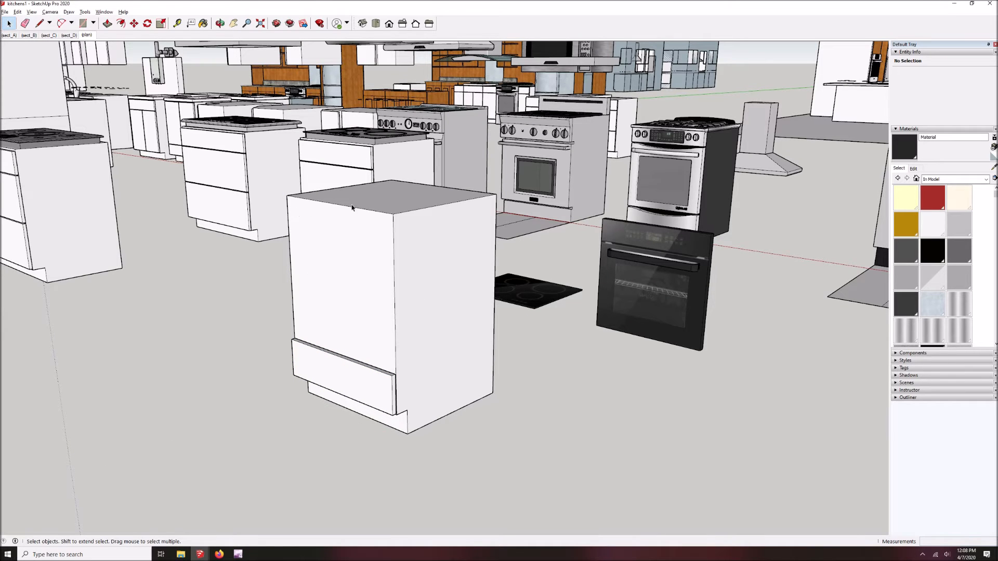
# Step: Move the oven by its top edge's midpoint onto the midpoint of the cabinet's top front edge
pyautogui.moveTo(379, 282); pyautogui.dragTo(383, 358, button='middle')
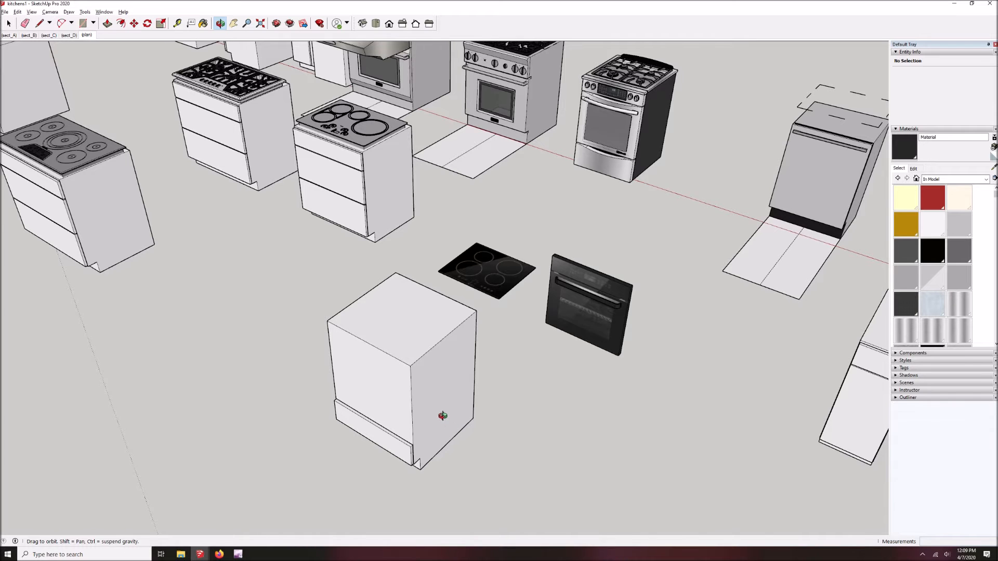
pyautogui.scroll(2, 442, 416)
pyautogui.scroll(1, 441, 416)
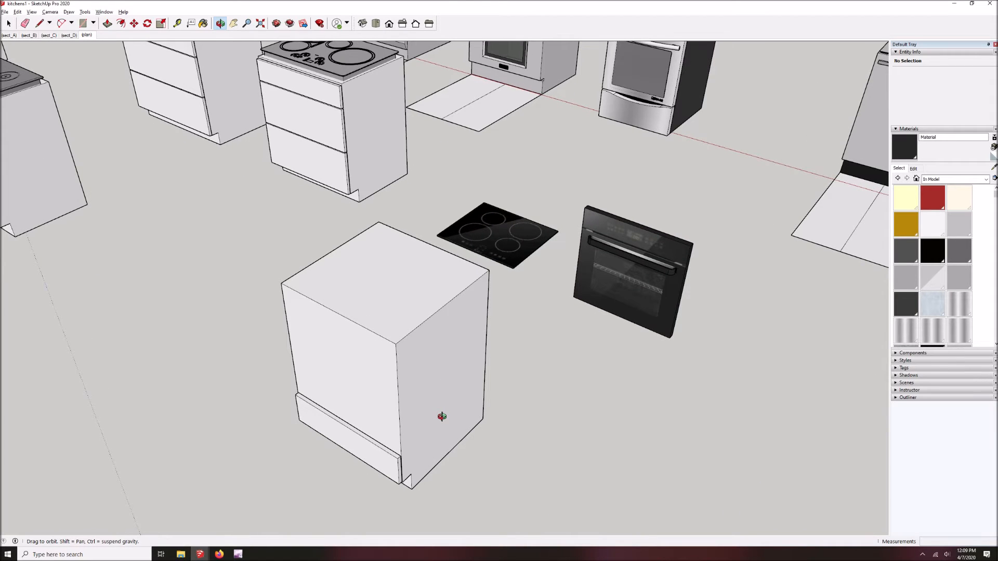
pyautogui.press('space')
pyautogui.click(646, 235)
pyautogui.scroll(3, 646, 235)
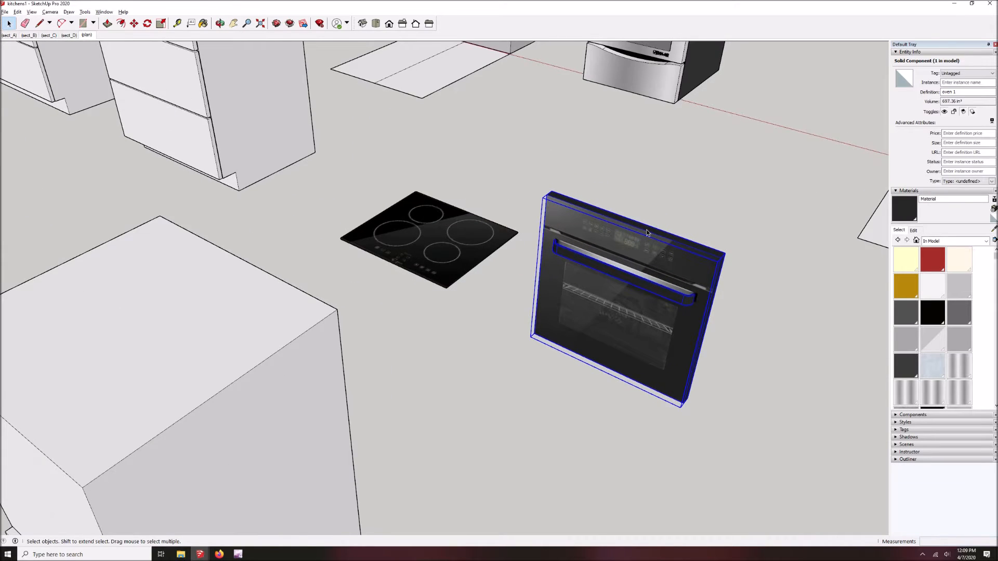
pyautogui.scroll(2, 647, 232)
pyautogui.press('m')
pyautogui.click(628, 215)
pyautogui.scroll(-5, 634, 213)
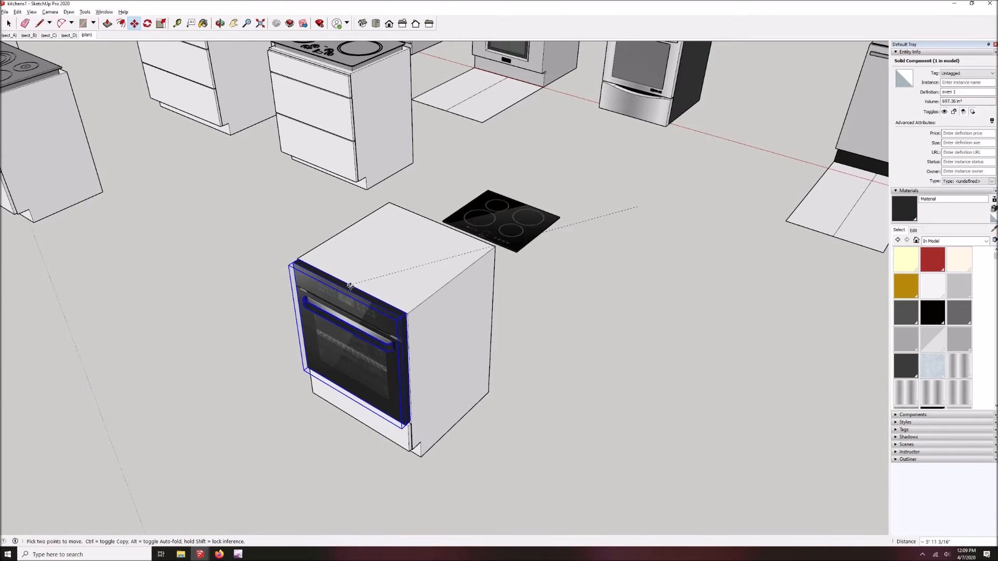
pyautogui.click(349, 286)
# Step: Move the oven straight down 0.25 inch along the cabinet front
pyautogui.scroll(-1, 485, 308)
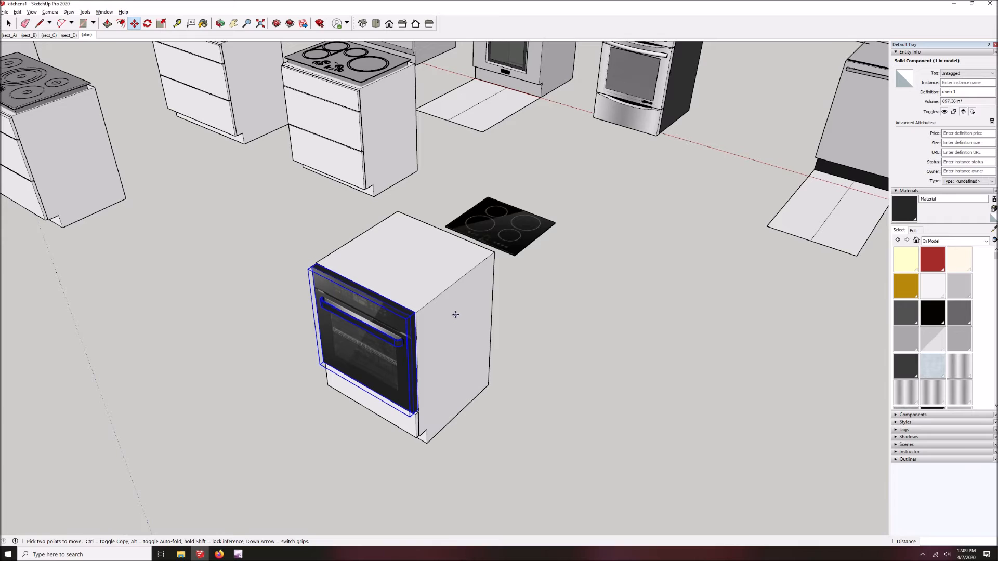
pyautogui.click(456, 307)
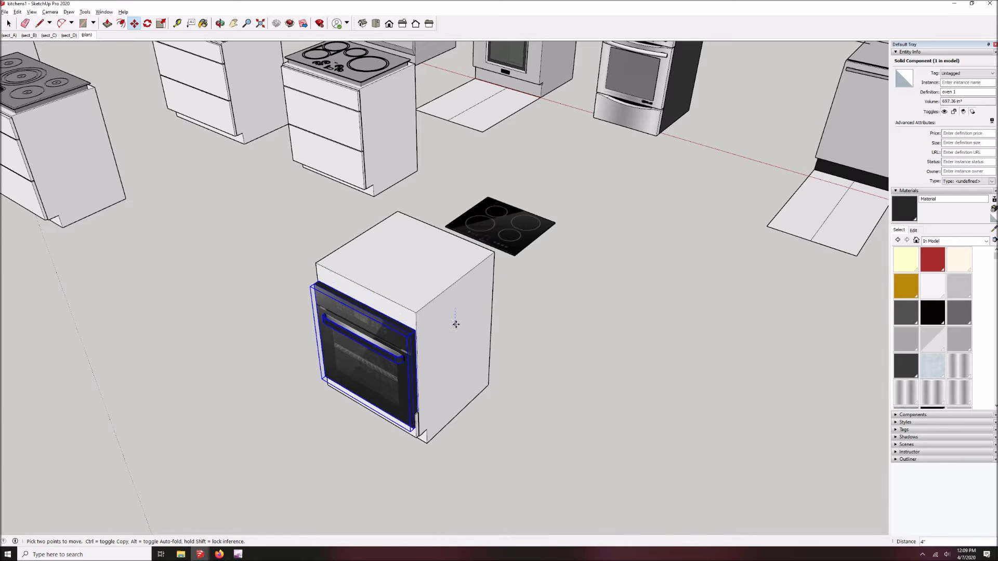
pyautogui.press('Return')
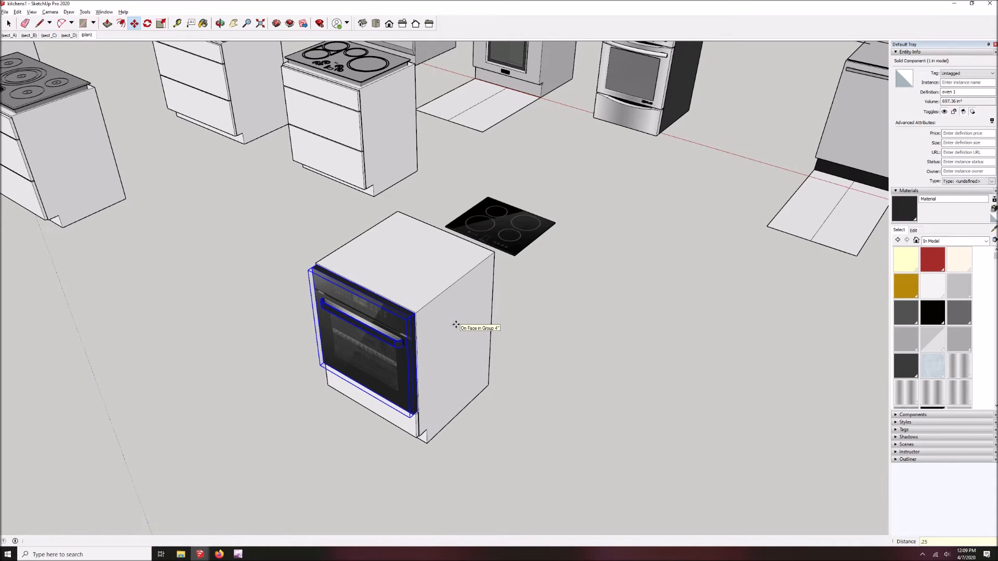
pyautogui.press('o')
pyautogui.moveTo(410, 349); pyautogui.dragTo(376, 332)
# Step: Cut the oven and paste it in place inside the cabinet group, and close the group
pyautogui.press('space')
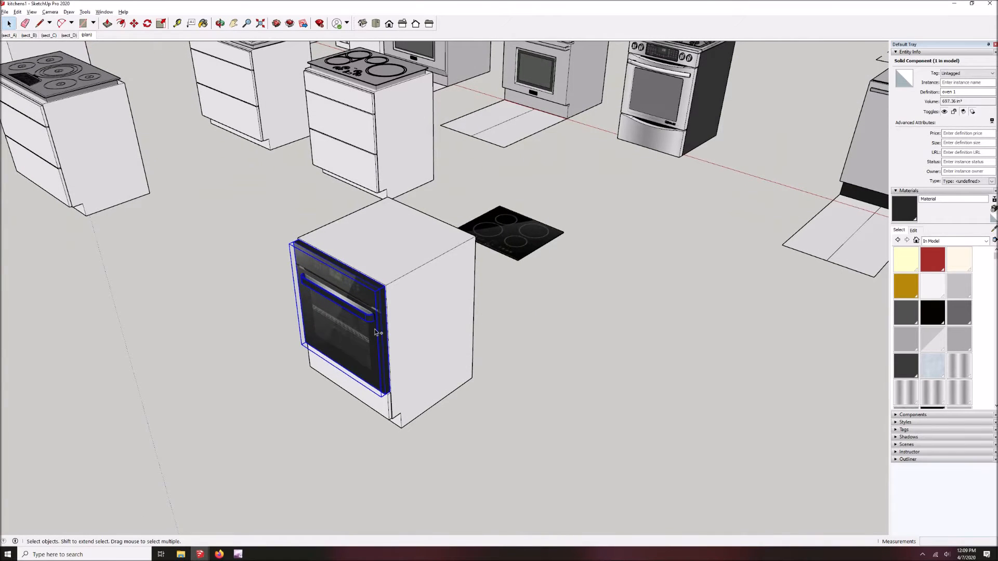
pyautogui.press('Delete')
pyautogui.click(375, 332)
pyautogui.doubleClick(375, 332)
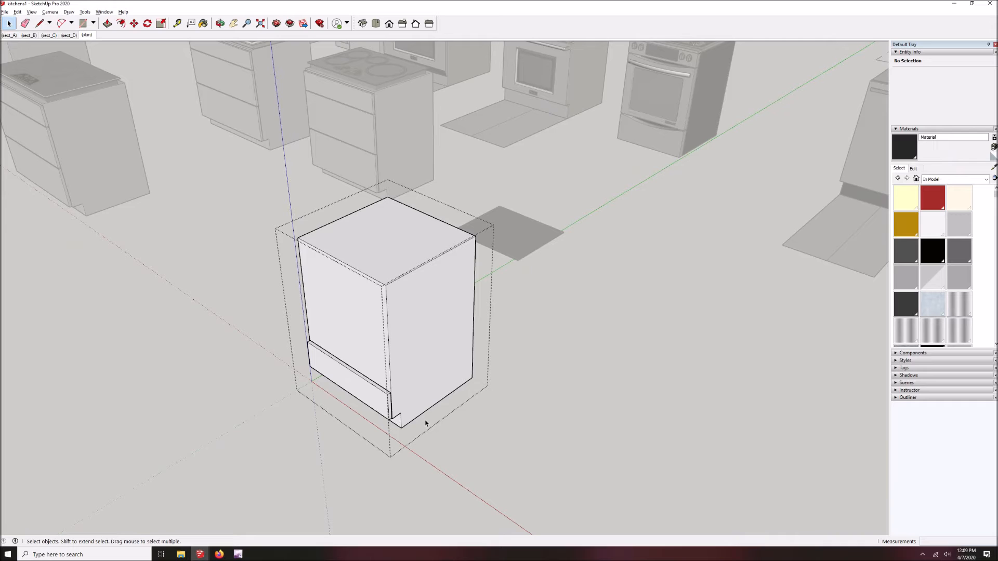
pyautogui.hotkey('ctrl', 'shift', 'v')
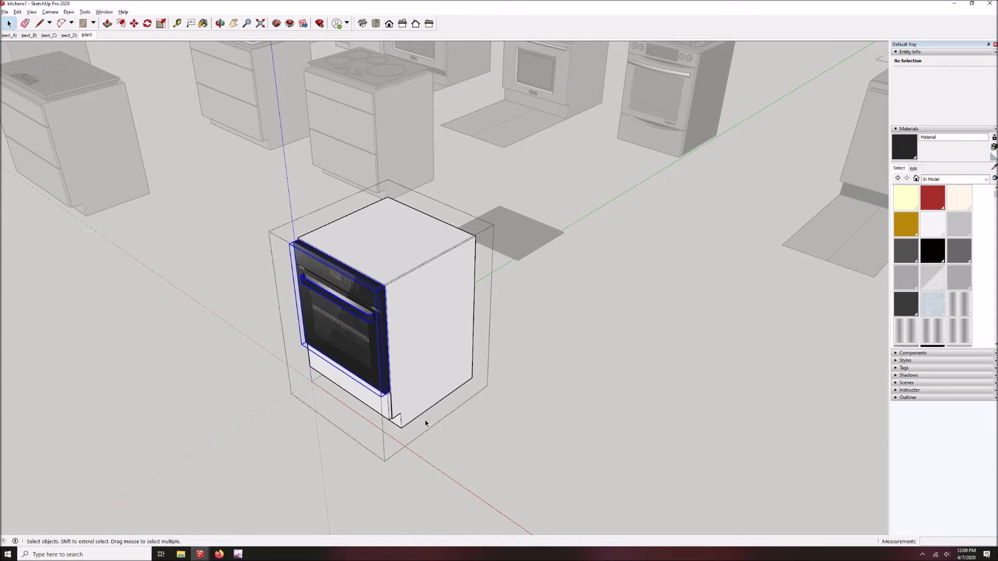
pyautogui.click(579, 403)
pyautogui.moveTo(579, 403); pyautogui.dragTo(632, 399, button='middle')
pyautogui.click(588, 401)
pyautogui.scroll(4, 410, 326)
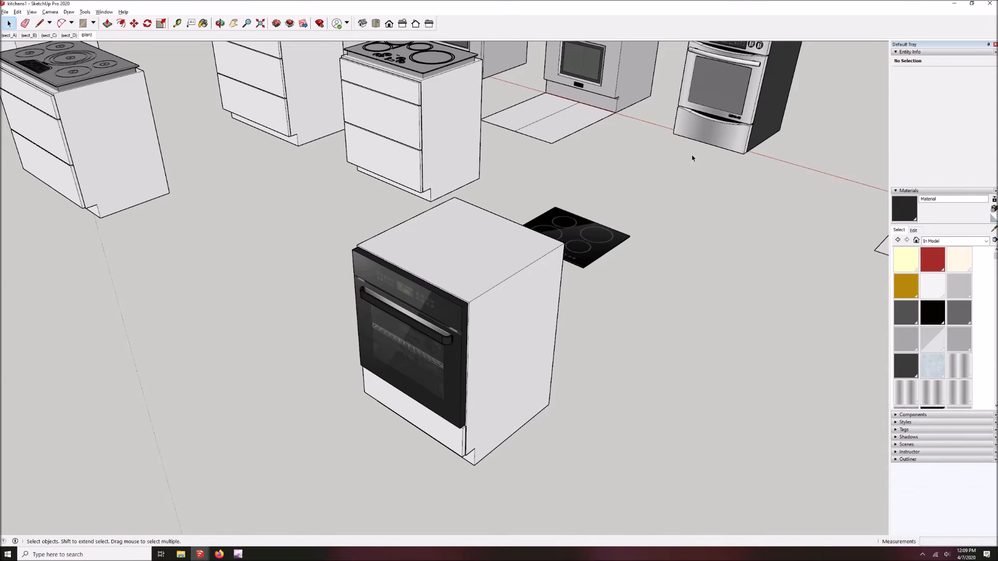
pyautogui.scroll(-8, 513, 362)
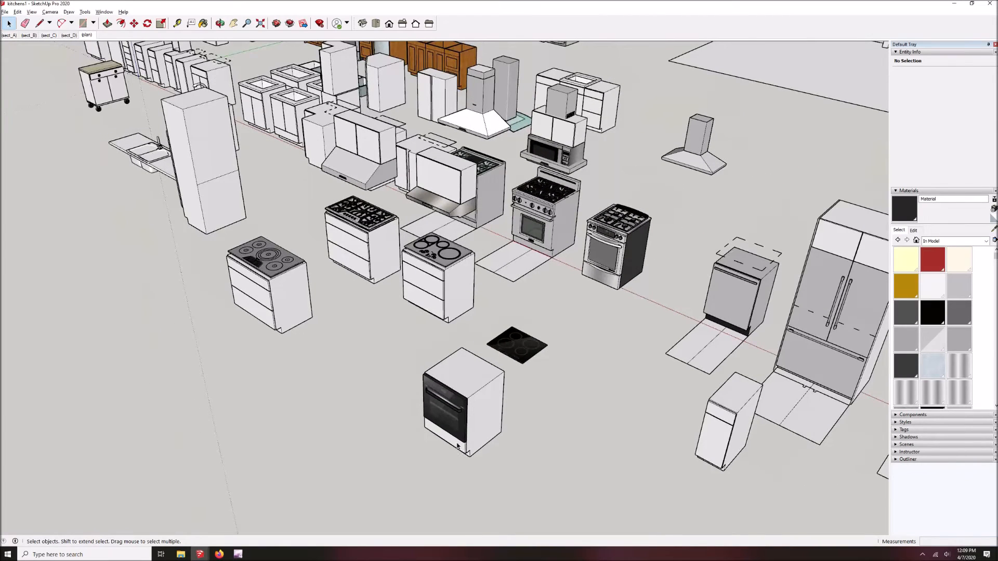
# Step: Draw a rectangle covering the cabinet's whole top, from the back corner to the opposite front corner
pyautogui.scroll(10, 475, 382)
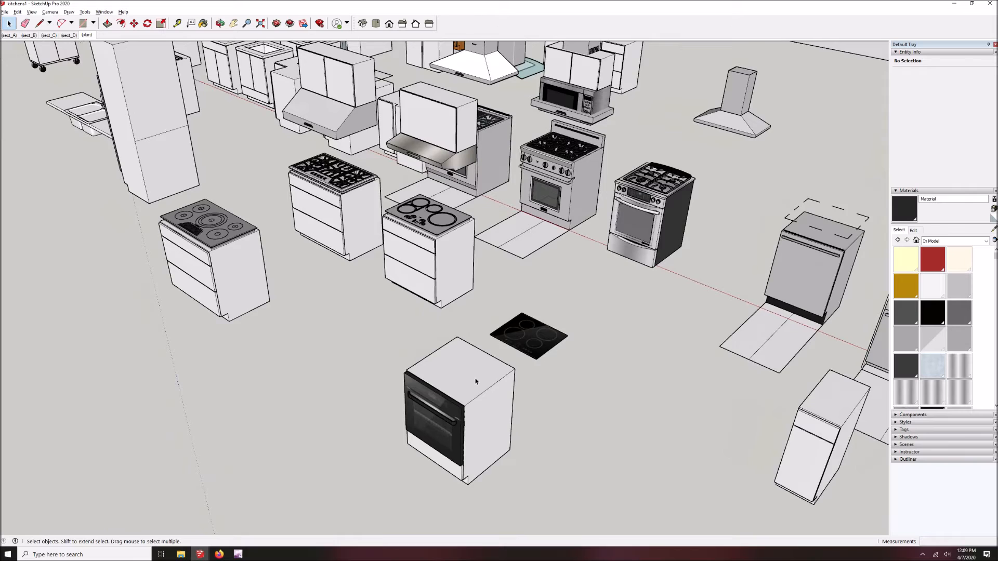
pyautogui.press('r')
pyautogui.click(435, 287)
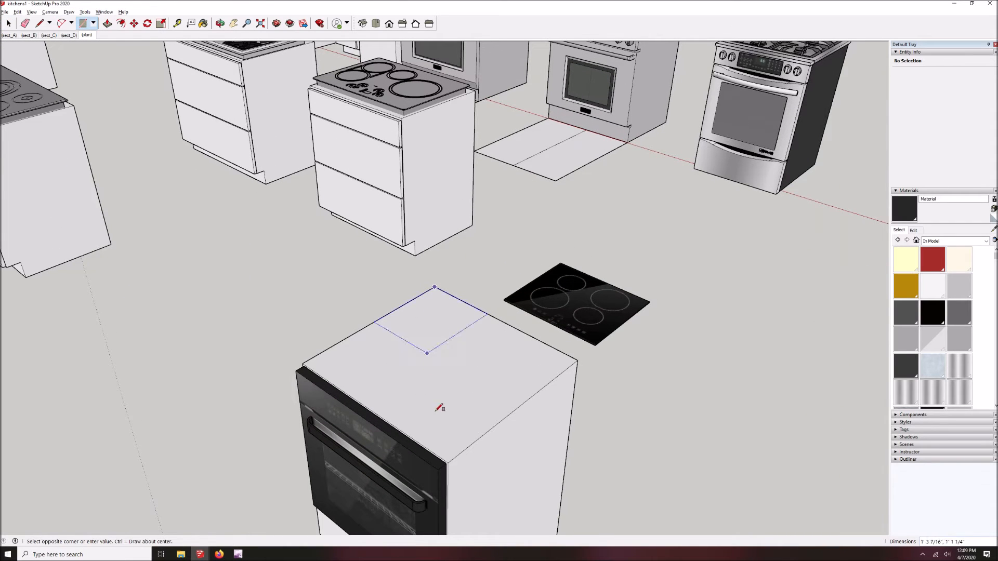
pyautogui.click(446, 462)
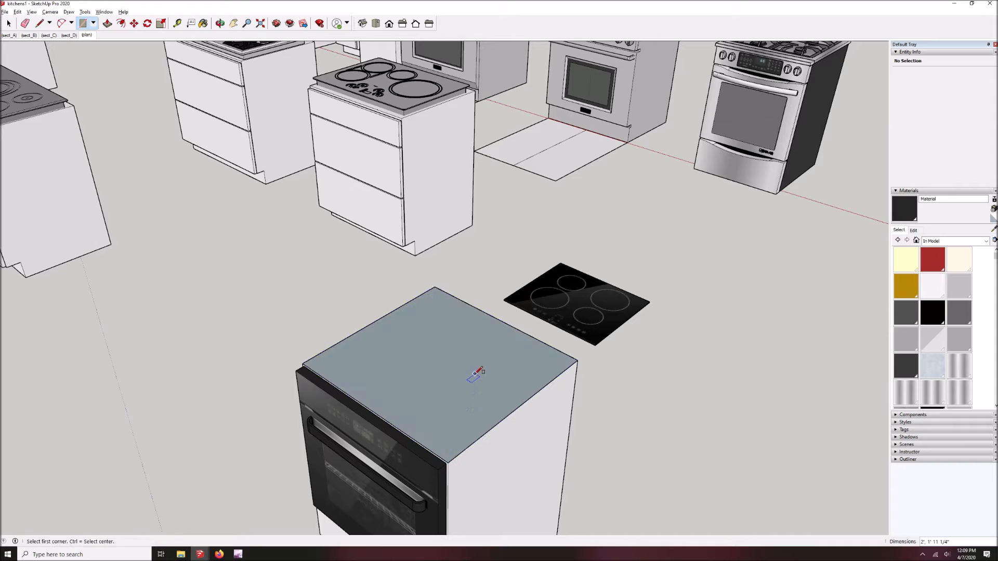
# Step: Extrude the top rectangle up 1 1/2 inches as a countertop and pull its front face out 1 inch
pyautogui.press('p')
pyautogui.moveTo(474, 359); pyautogui.dragTo(475, 358)
pyautogui.write('1 1/2')
pyautogui.press('Return')
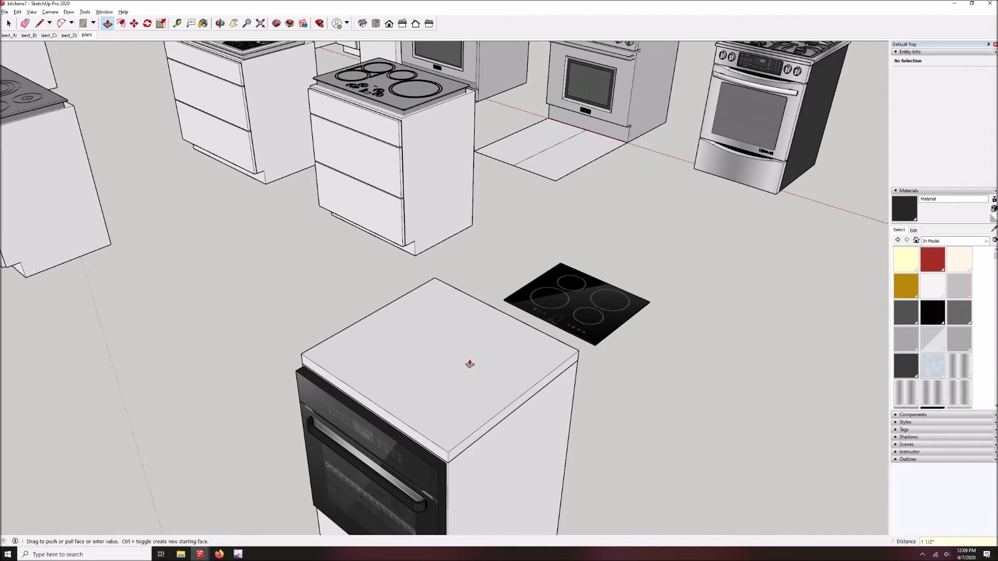
pyautogui.click(422, 439)
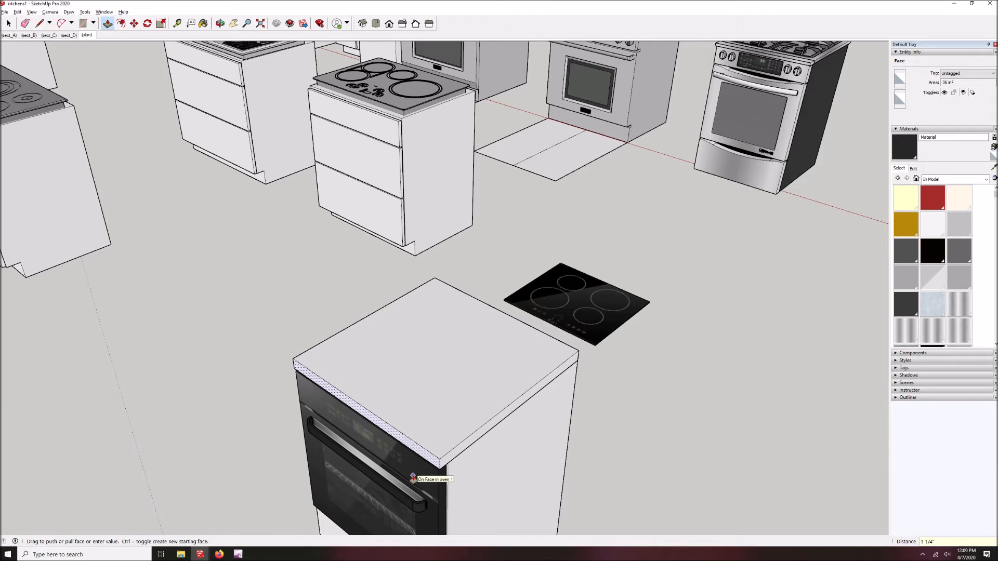
pyautogui.click(414, 479)
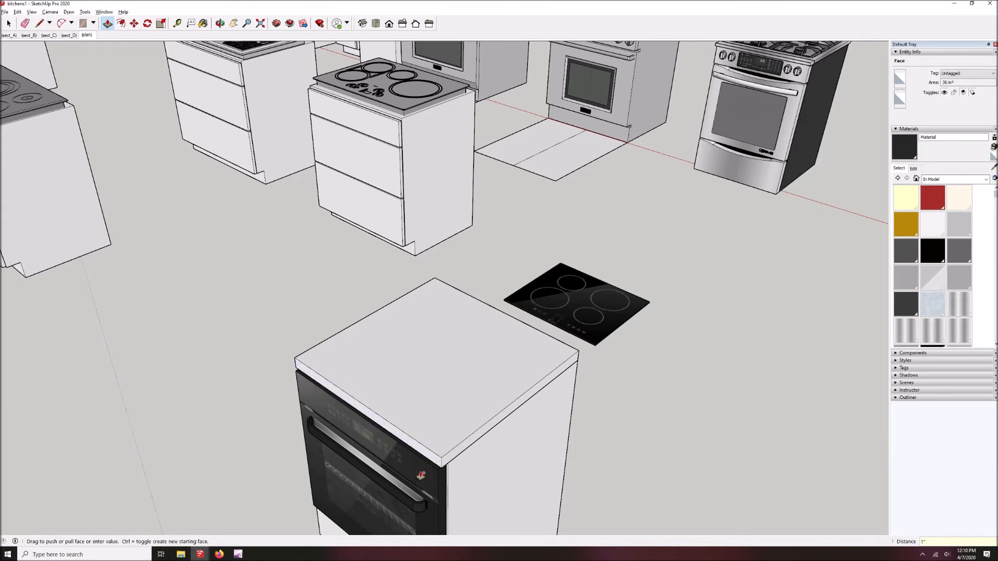
# Step: Measure the countertop's overhang at the cabinet's front corner and inspect how it lines up with the oven and lower panel
pyautogui.moveTo(463, 474); pyautogui.dragTo(457, 418, button='middle')
pyautogui.scroll(8, 464, 410)
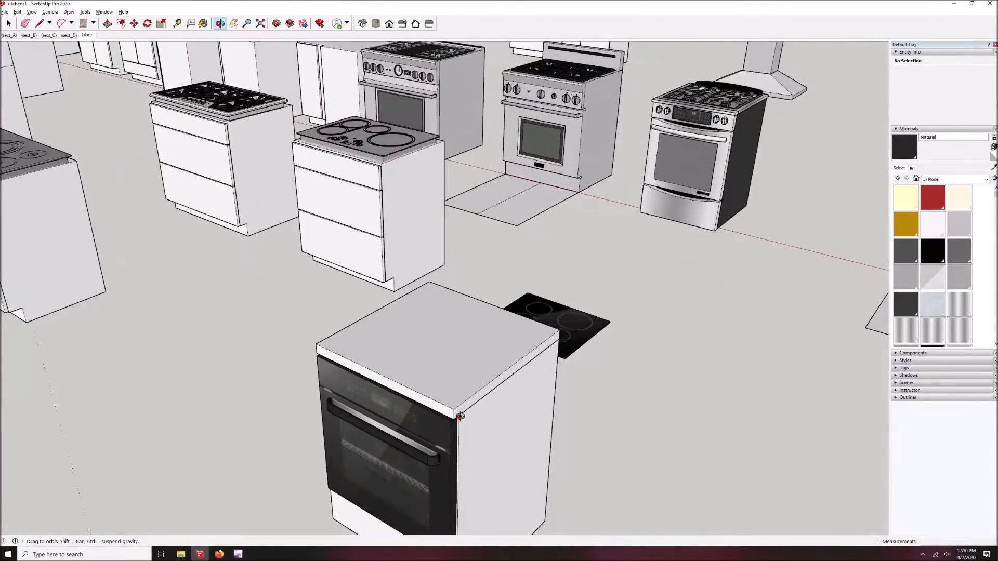
pyautogui.press('t')
pyautogui.click(454, 413)
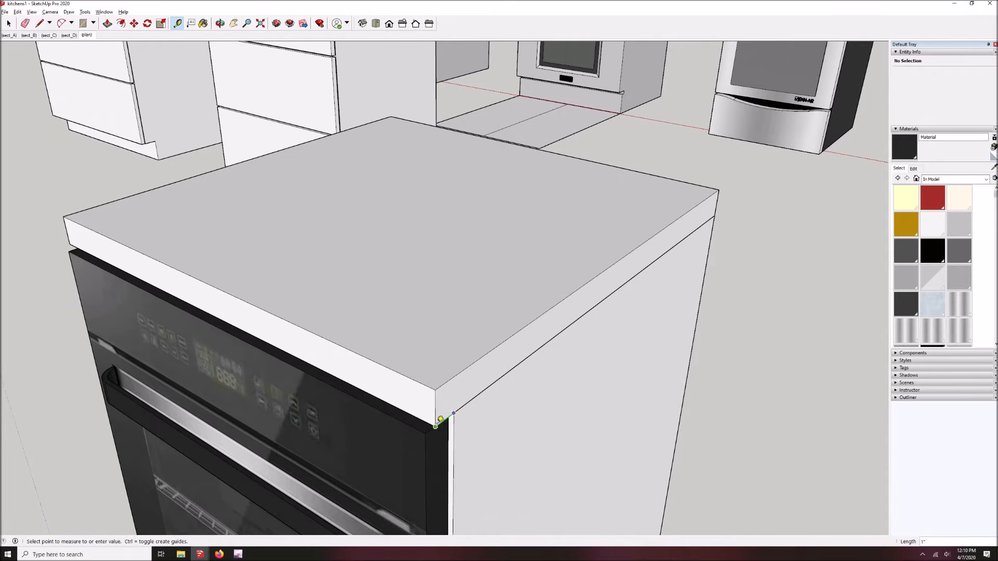
pyautogui.press('space')
pyautogui.scroll(-10, 445, 342)
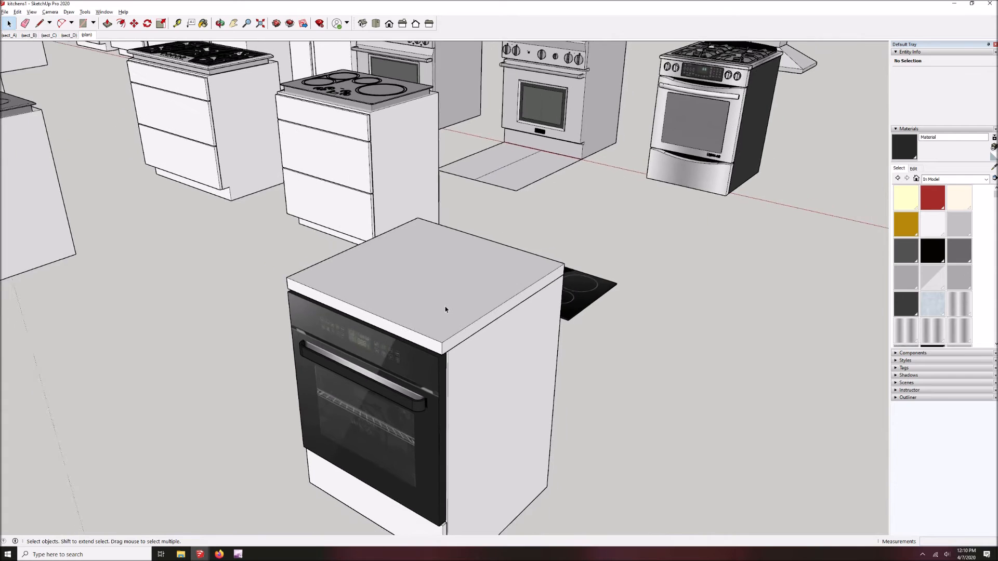
pyautogui.scroll(3, 452, 500)
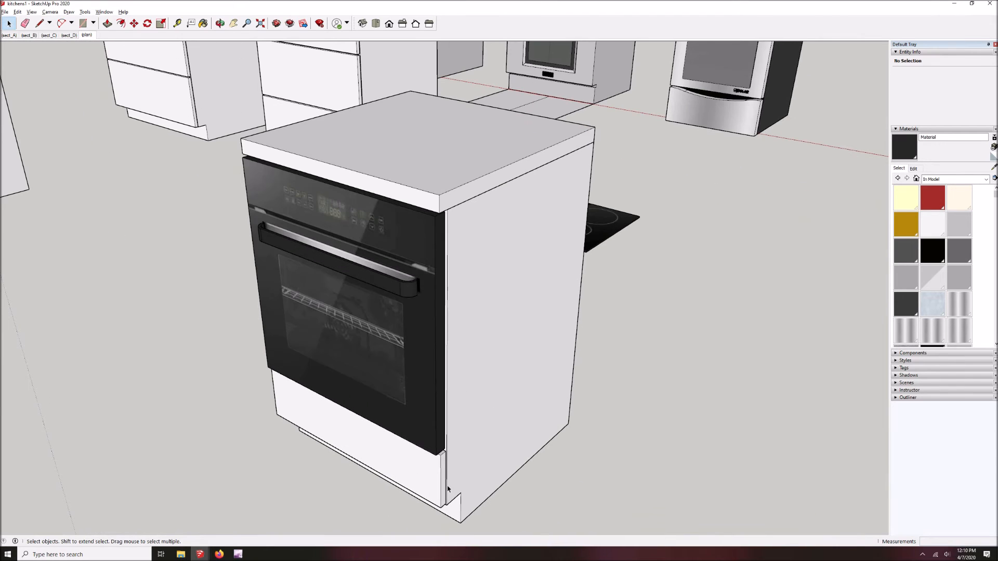
pyautogui.scroll(-1, 425, 308)
pyautogui.scroll(-2, 438, 445)
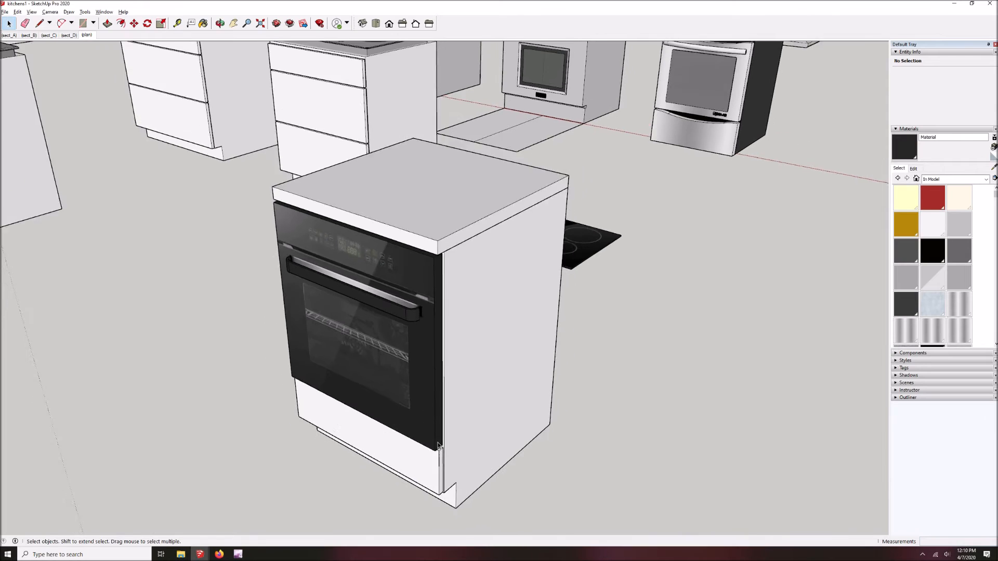
pyautogui.scroll(-3, 438, 446)
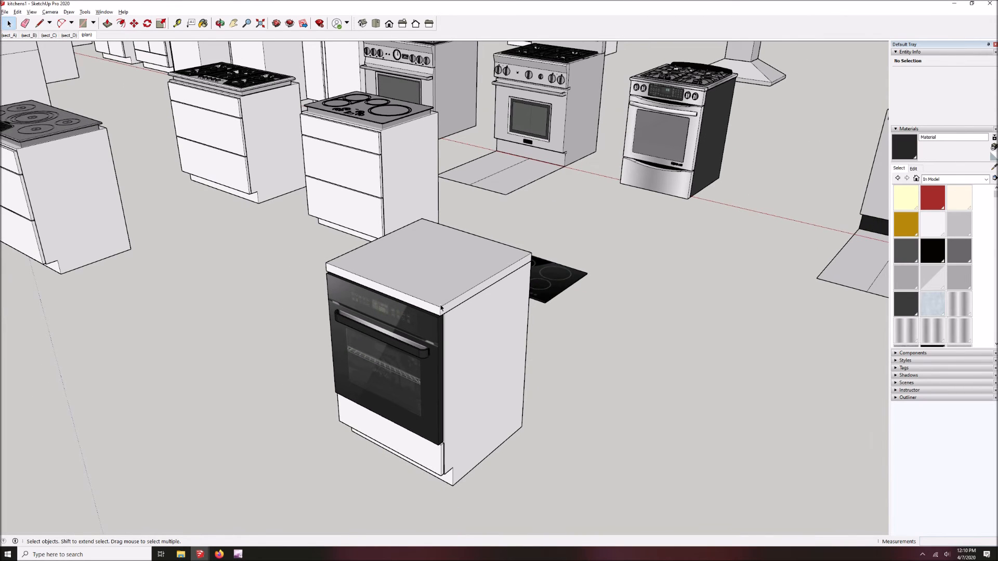
pyautogui.scroll(-1, 441, 307)
pyautogui.scroll(-4, 479, 241)
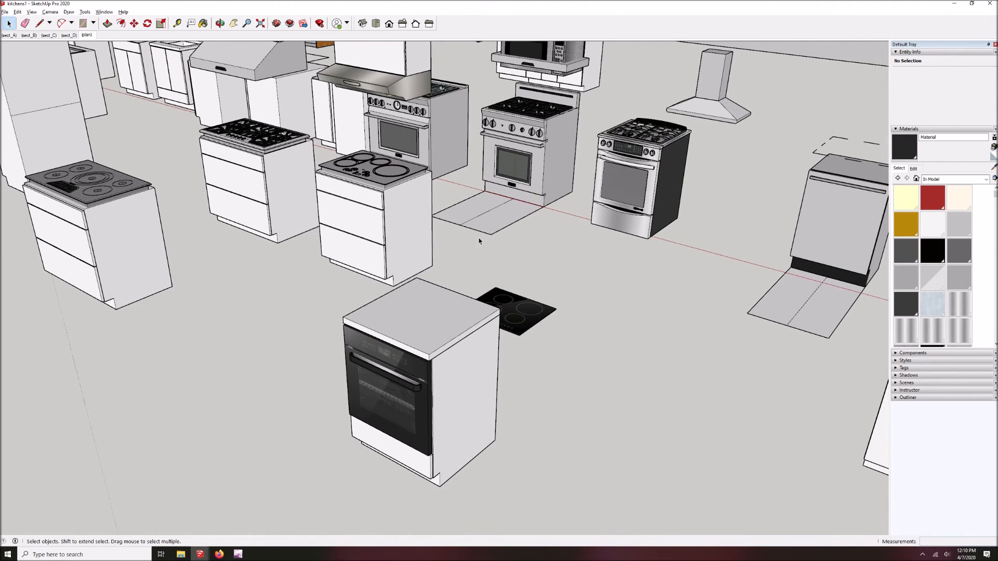
# Step: Move the loose cooktop by its front edge's midpoint onto the midpoint of the countertop's top front edge
pyautogui.scroll(3, 468, 297)
pyautogui.click(521, 307)
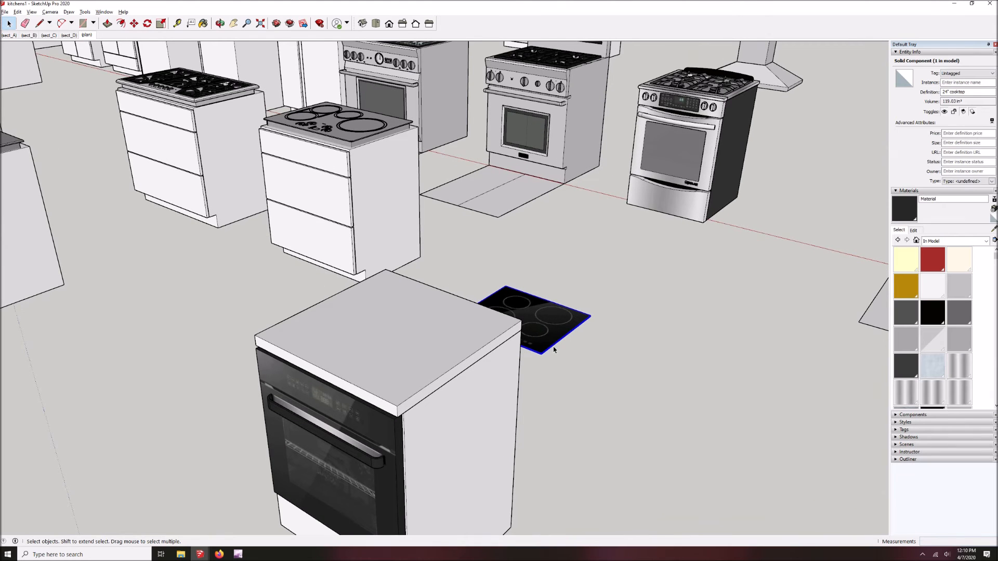
pyautogui.scroll(6, 554, 351)
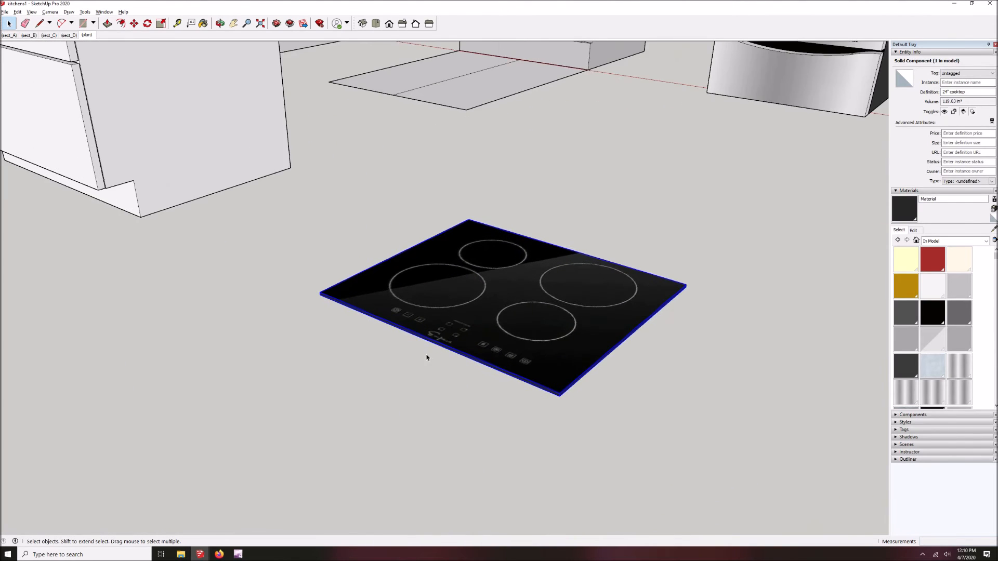
pyautogui.press('m')
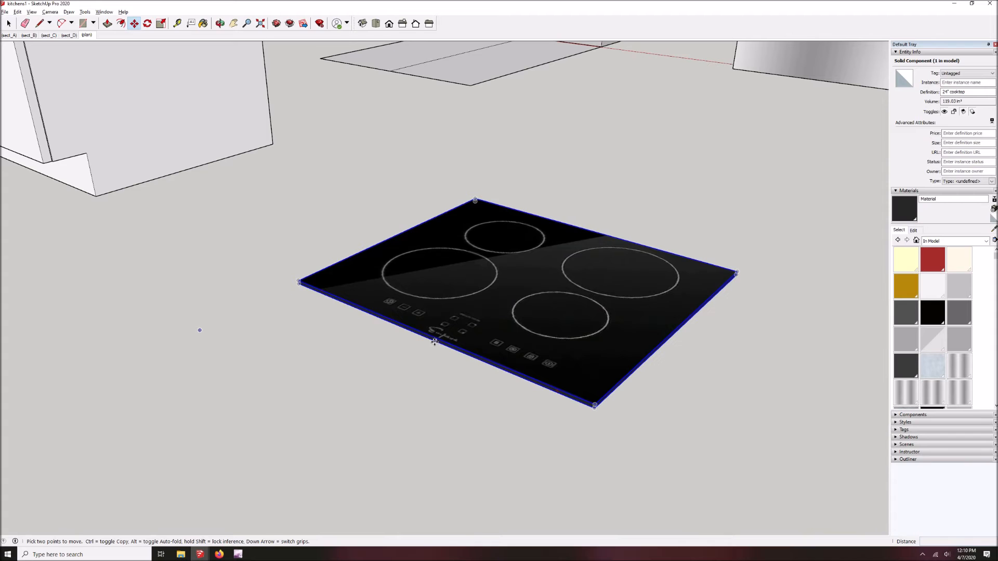
pyautogui.click(427, 339)
pyautogui.scroll(-5, 427, 338)
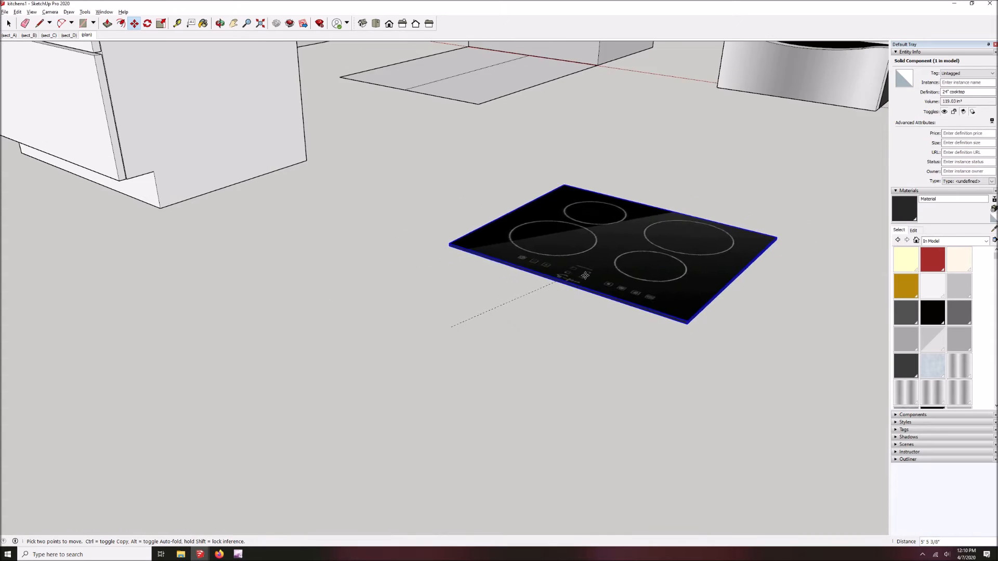
pyautogui.scroll(8, 515, 288)
pyautogui.scroll(-6, 540, 281)
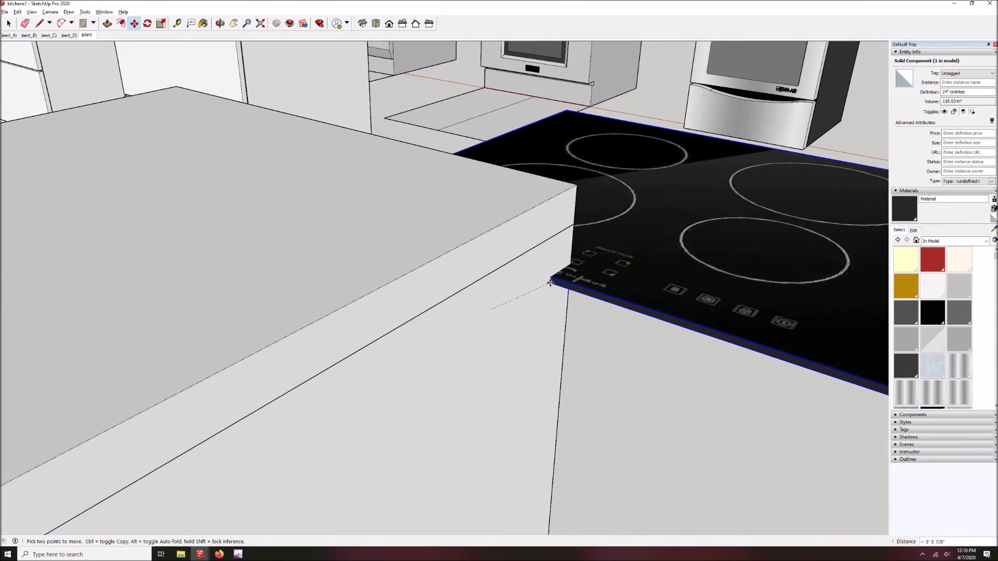
pyautogui.scroll(-3, 551, 278)
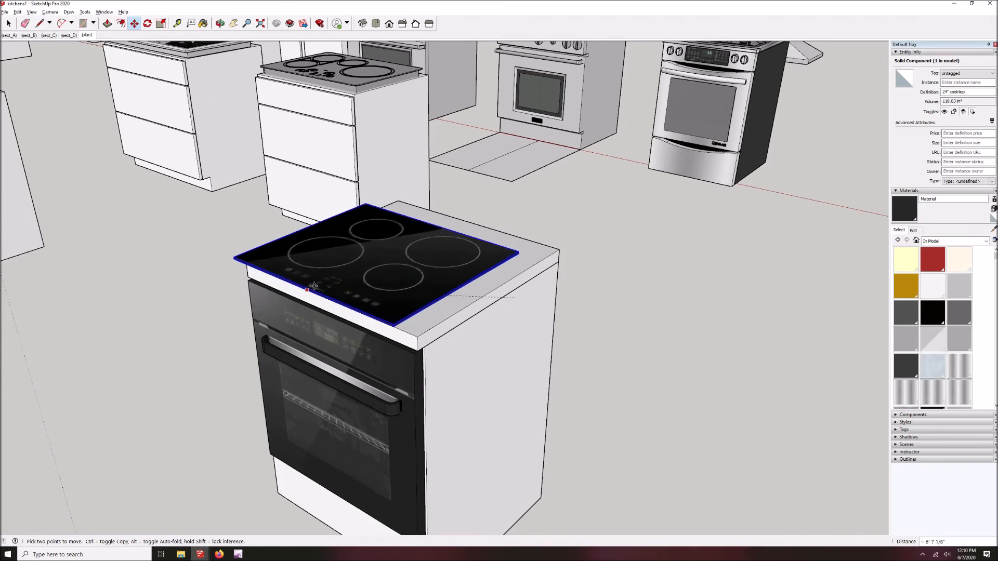
pyautogui.scroll(5, 338, 291)
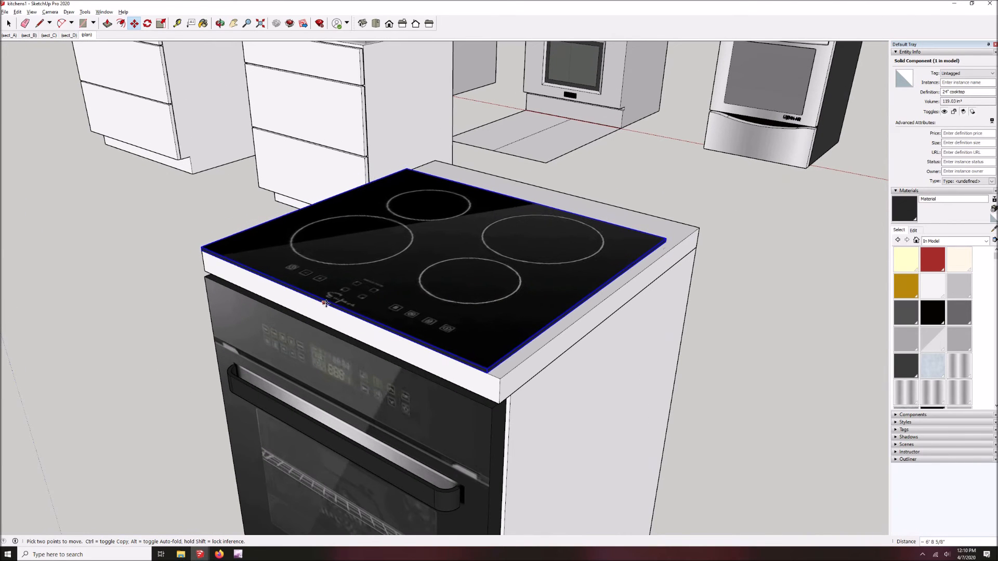
pyautogui.click(328, 306)
pyautogui.scroll(-4, 328, 306)
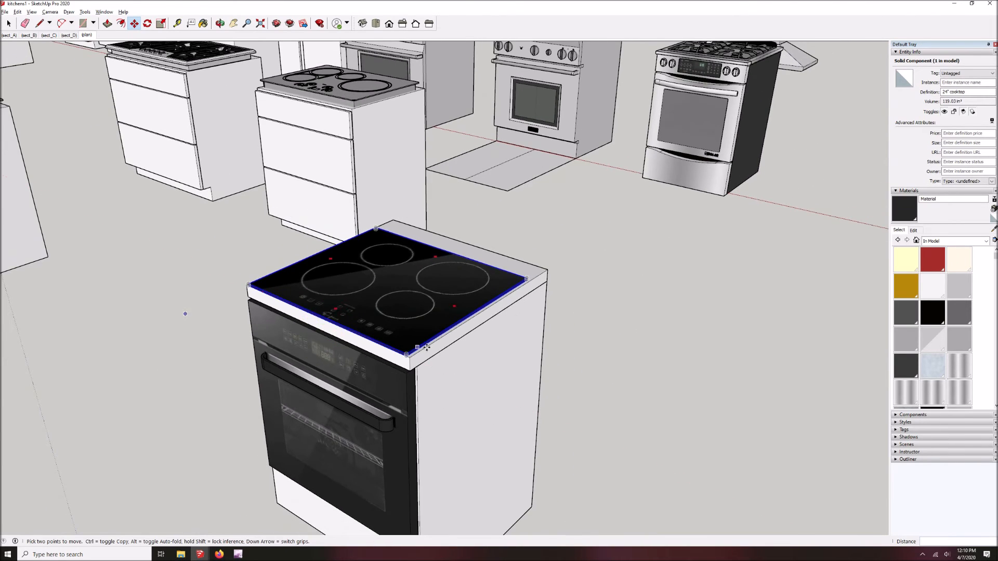
# Step: Move the cooktop 3 inches back from the countertop's front edge
pyautogui.click(460, 352)
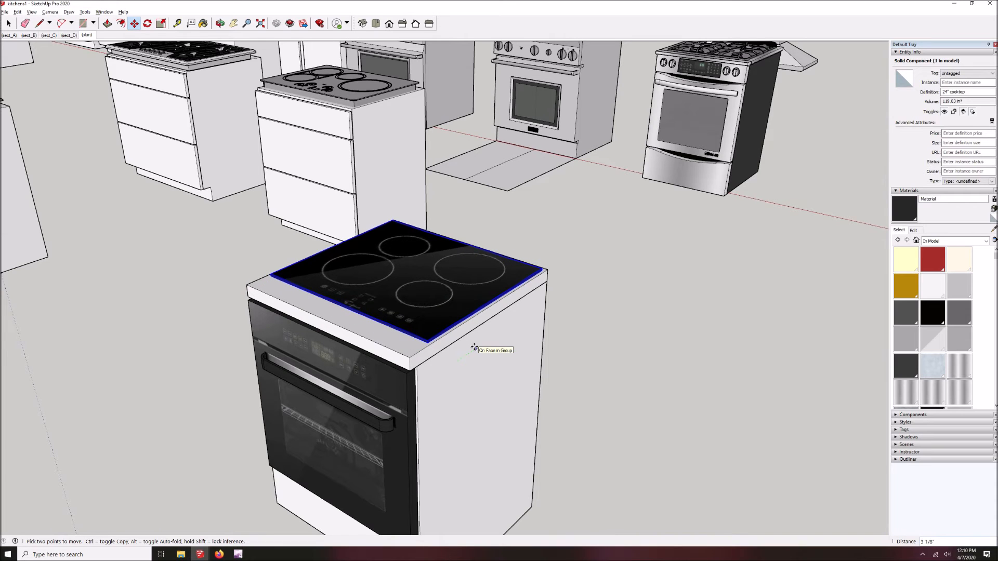
pyautogui.write('3')
pyautogui.press('Return')
# Step: Move the cooktop 1 inch toward the front of the countertop
pyautogui.moveTo(470, 346); pyautogui.dragTo(445, 375, button='middle')
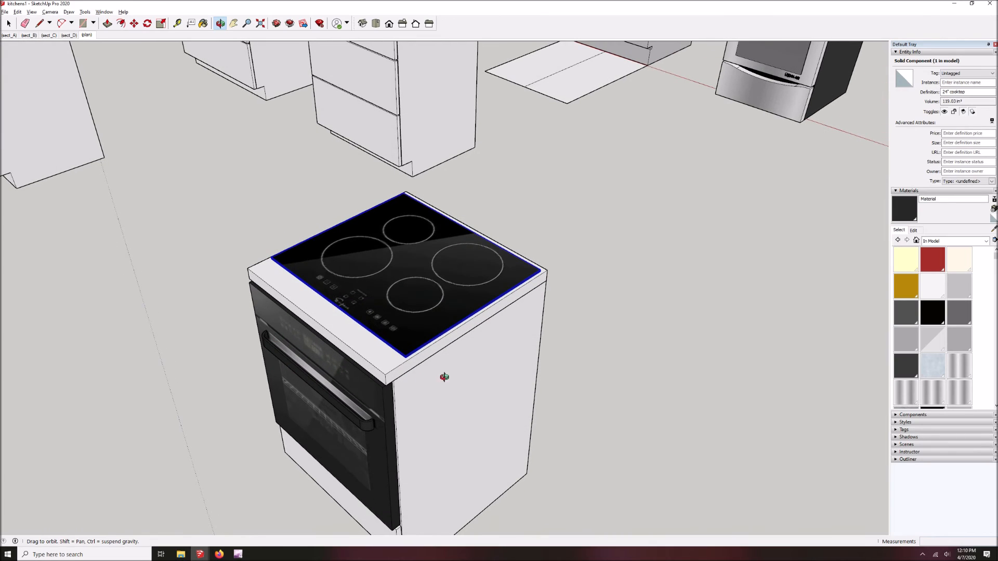
pyautogui.click(503, 341)
pyautogui.write('1')
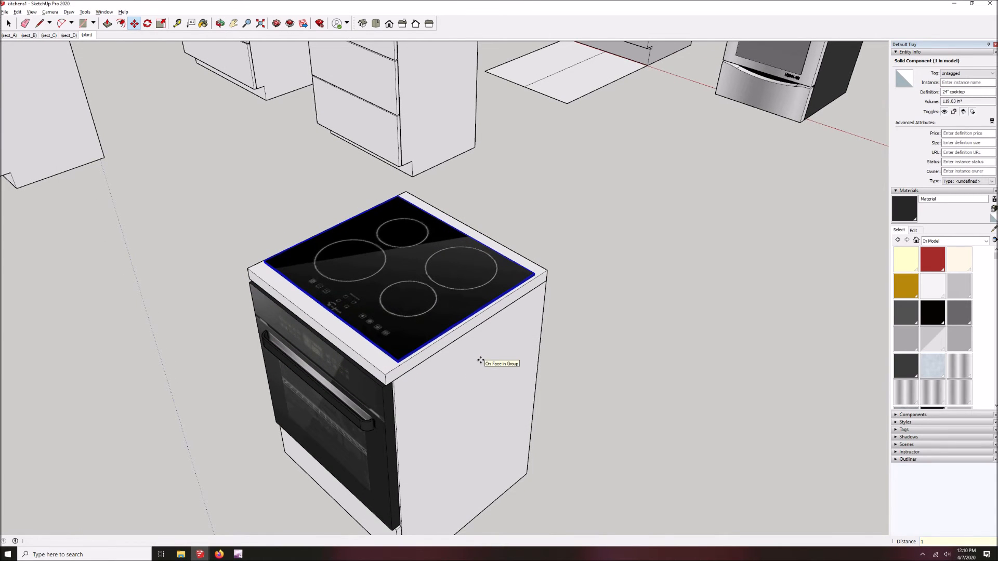
pyautogui.press('Return')
pyautogui.press('space')
# Step: Select all the countertop's connected geometry and make it a group
pyautogui.moveTo(465, 361); pyautogui.dragTo(415, 428, button='middle')
pyautogui.moveTo(475, 389); pyautogui.dragTo(453, 398, button='middle')
pyautogui.moveTo(495, 391); pyautogui.dragTo(504, 390)
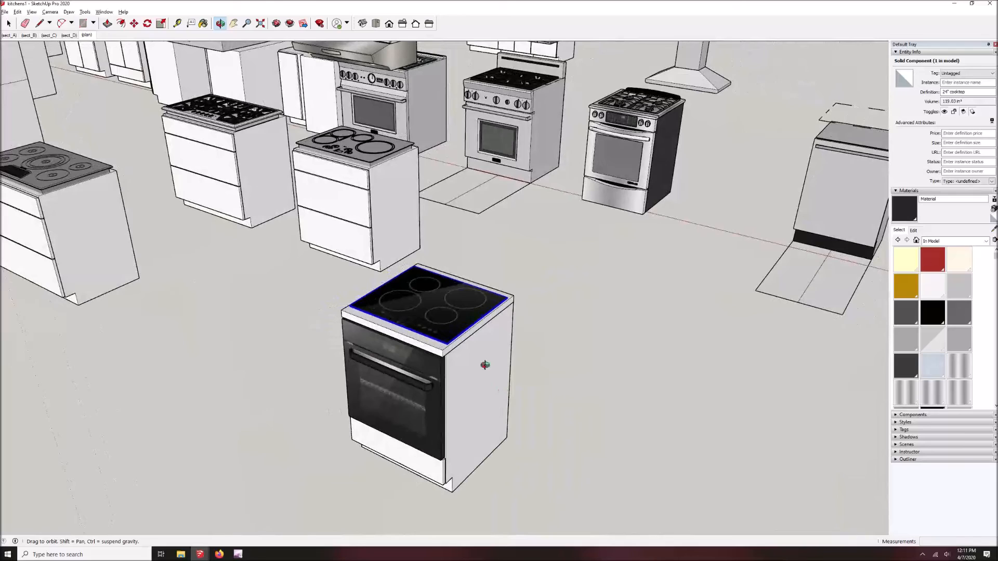
pyautogui.scroll(1, 445, 349)
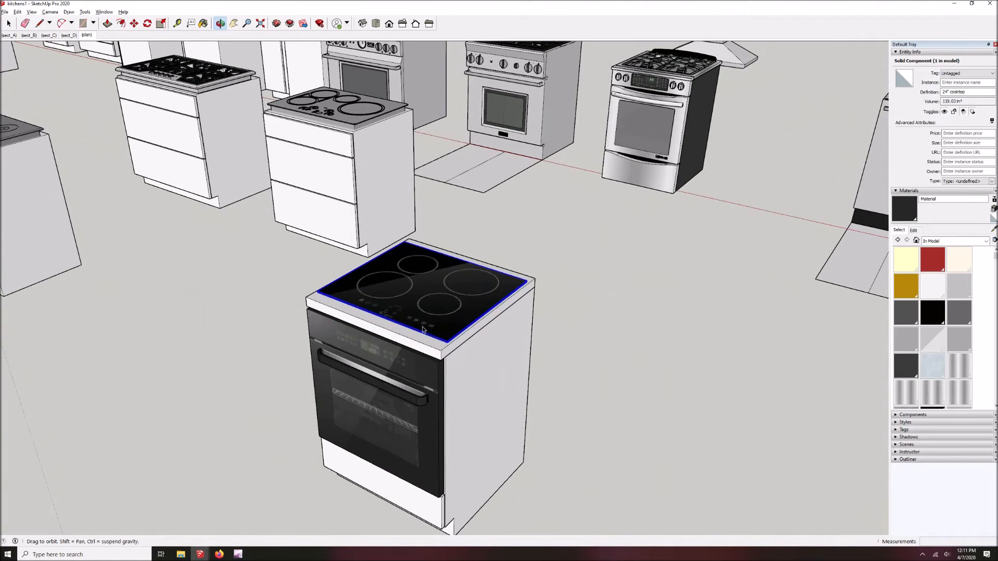
pyautogui.press('space')
pyautogui.scroll(-1, 431, 346)
pyautogui.click(435, 352)
pyautogui.click(437, 348)
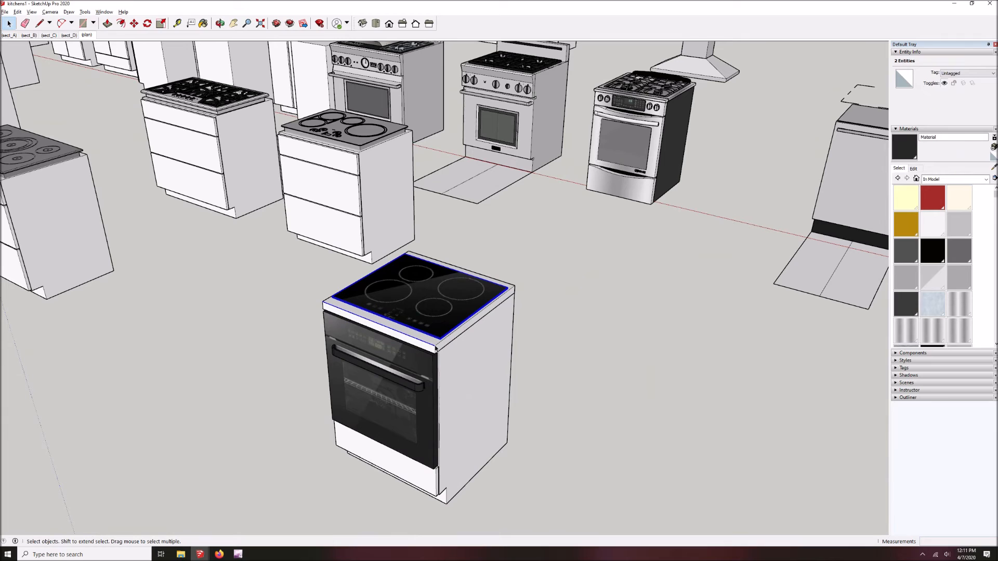
pyautogui.click(436, 348)
pyautogui.tripleClick(436, 348)
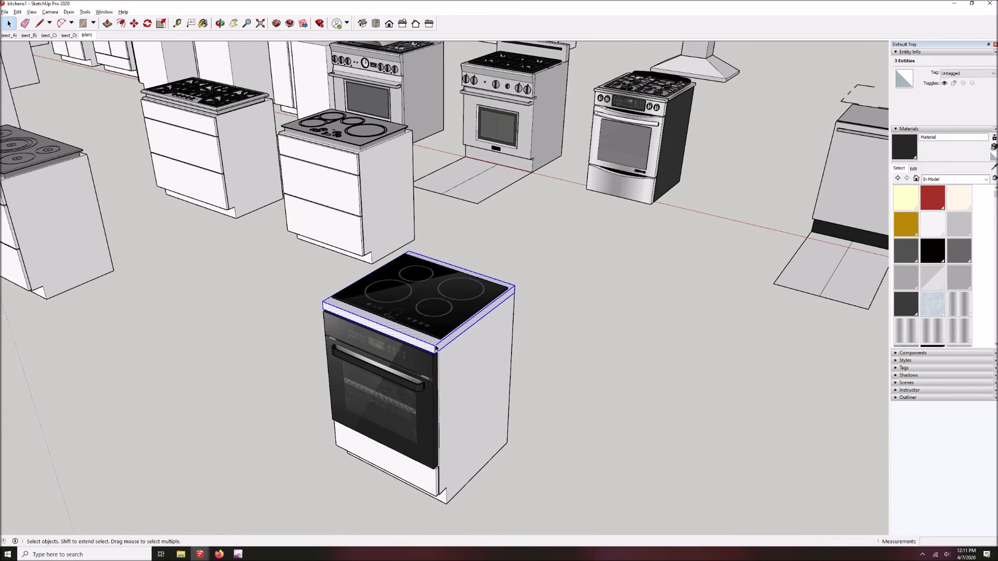
pyautogui.rightClick(435, 346)
pyautogui.click(451, 412)
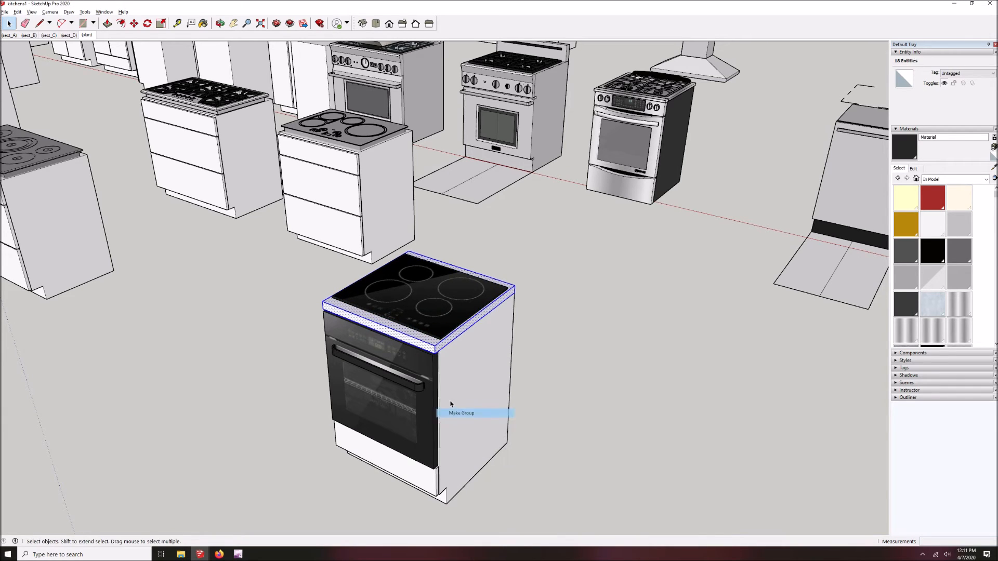
# Step: Cut the countertop group and cooktop together, paste them in place inside the cabinet group, and close the group
pyautogui.keyDown('shift'); pyautogui.click(440, 320); pyautogui.keyUp('shift')
pyautogui.hotkey('ctrl', 'x')
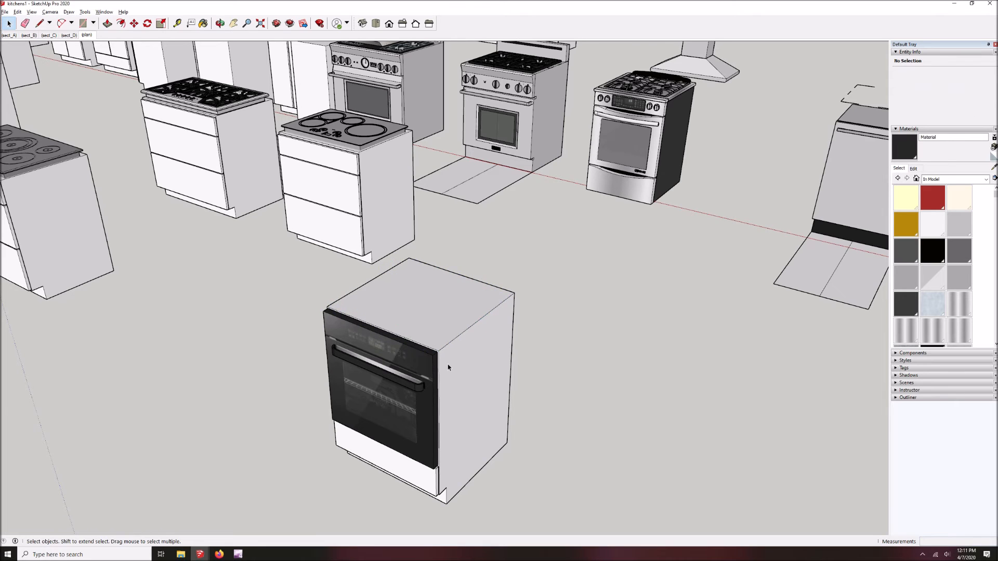
pyautogui.doubleClick(448, 367)
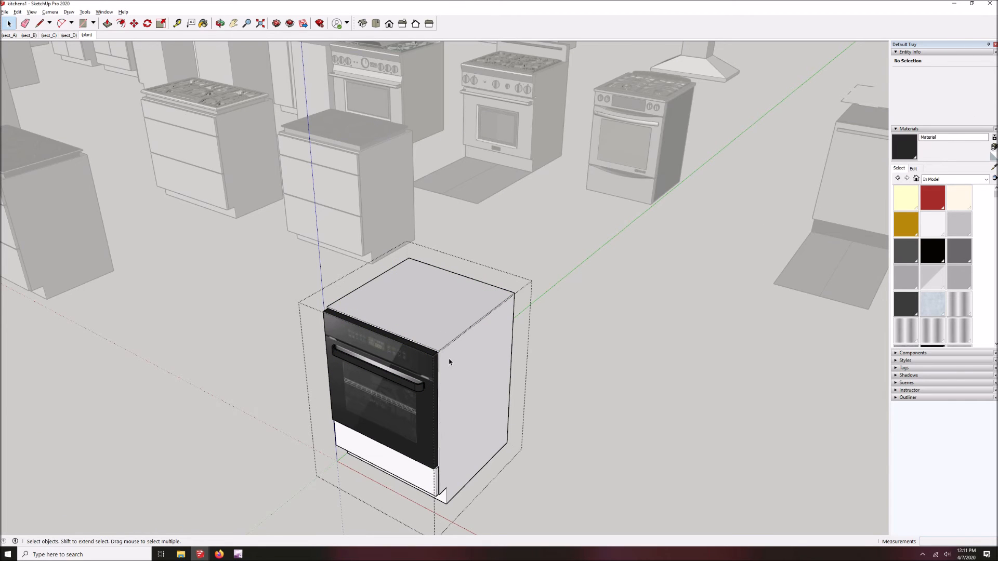
pyautogui.hotkey('ctrl', 'shift', 'v')
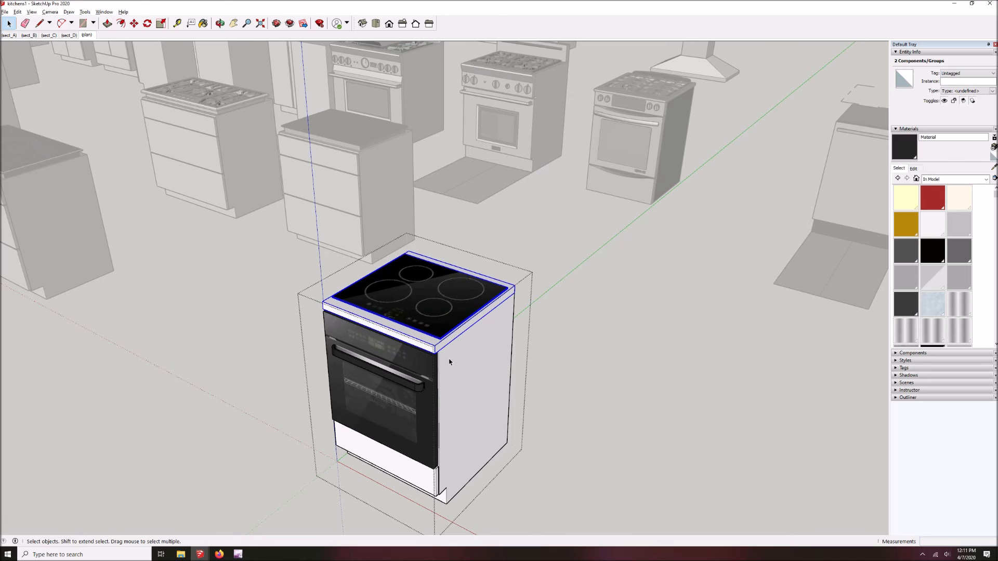
pyautogui.click(571, 381)
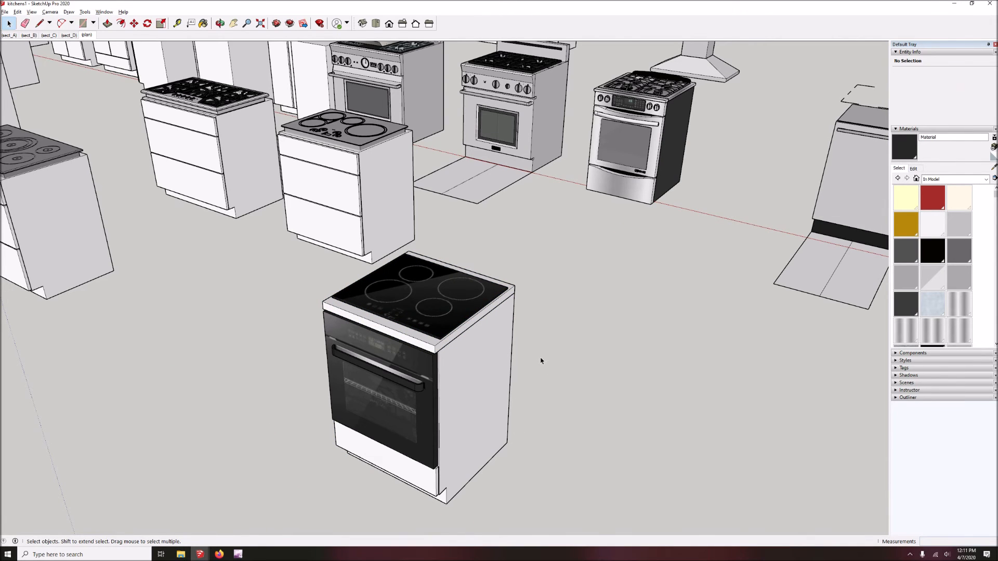
pyautogui.scroll(-5, 538, 402)
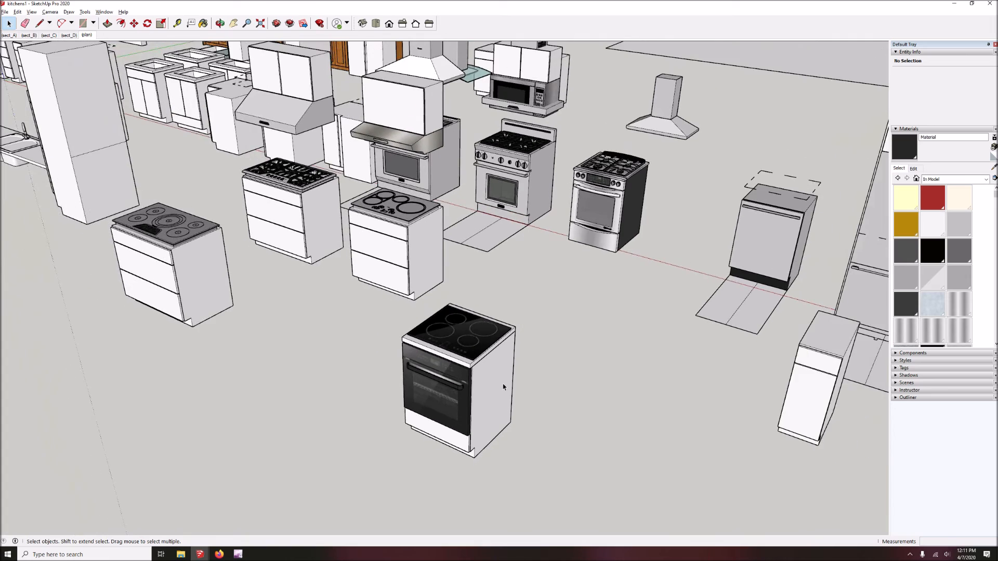
pyautogui.scroll(-4, 502, 391)
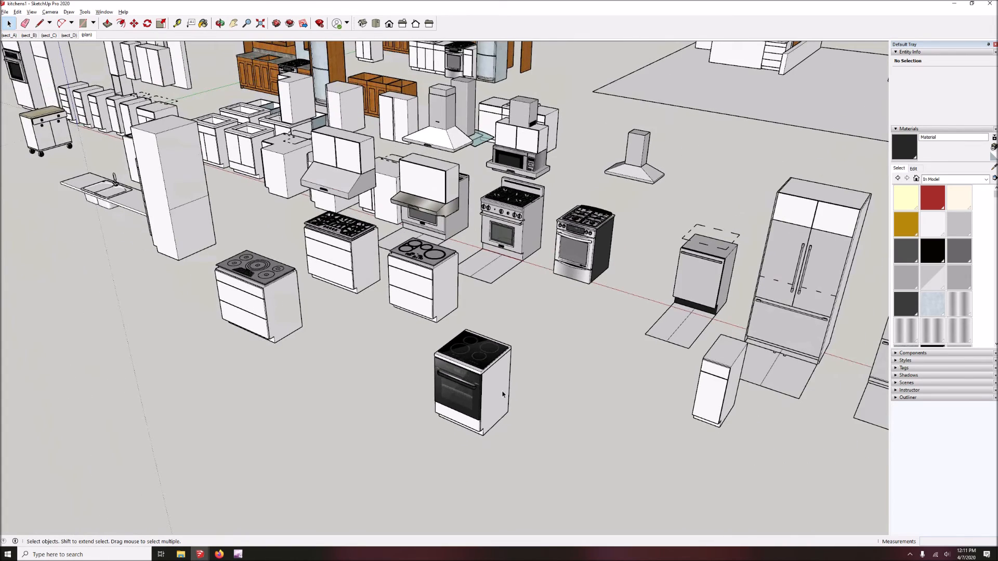
# Step: Select the combined oven cabinet group and examine its cooktop, countertop and oven up close
pyautogui.scroll(3, 504, 406)
pyautogui.click(502, 404)
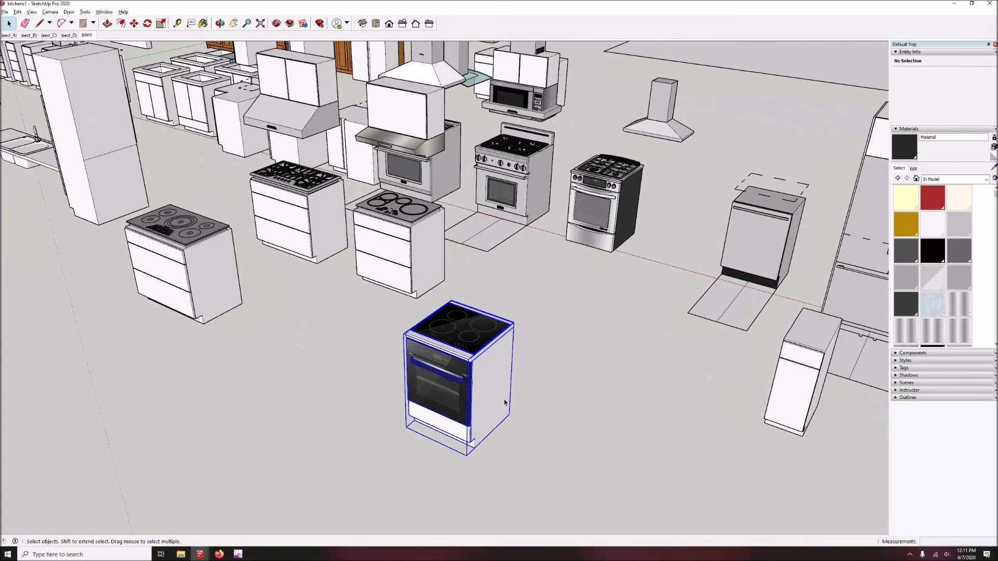
pyautogui.scroll(3, 500, 395)
pyautogui.scroll(1, 499, 397)
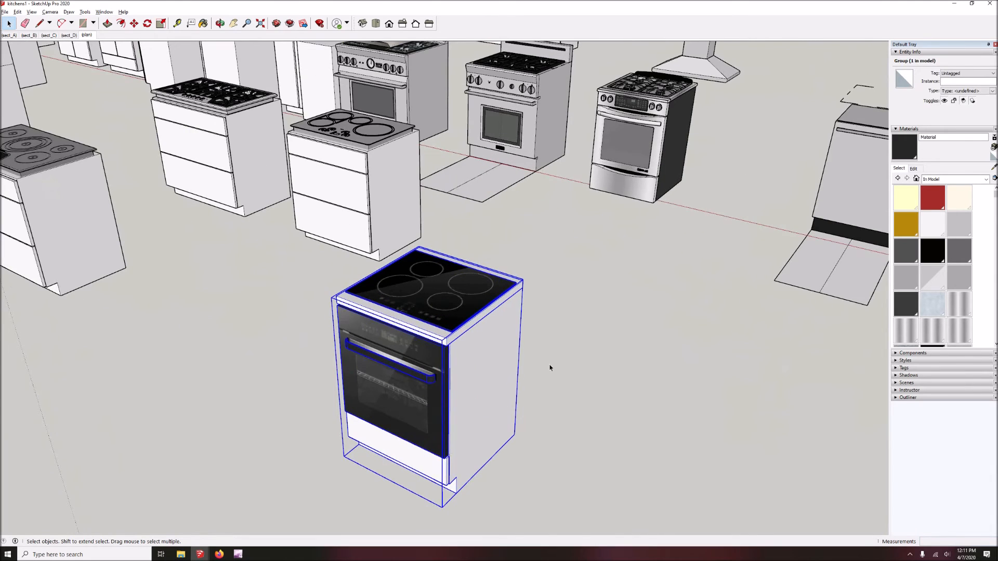
pyautogui.scroll(3, 452, 340)
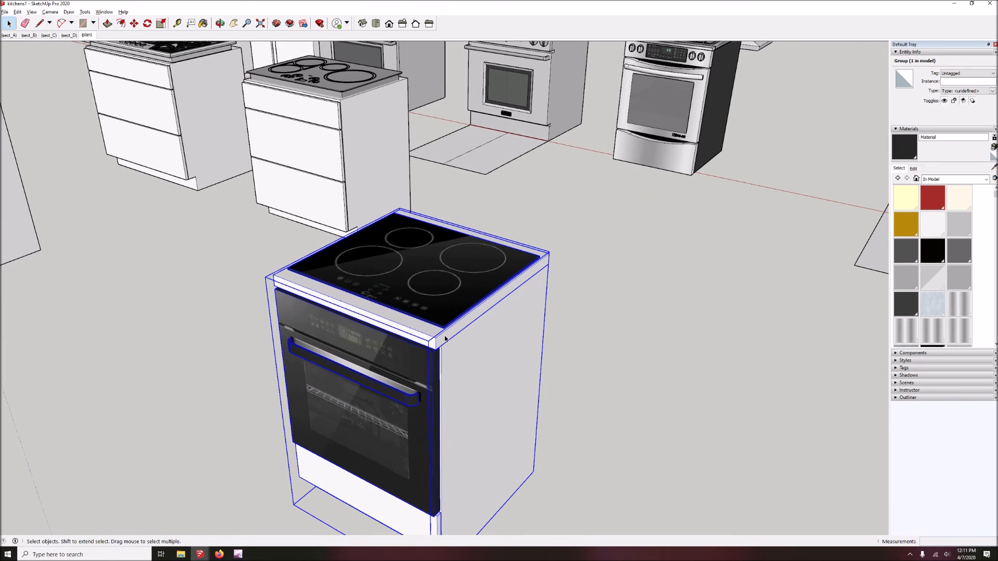
# Step: Try deleting the countertop inside the oven cabinet group, undo the deletion and close the group
pyautogui.doubleClick(445, 339)
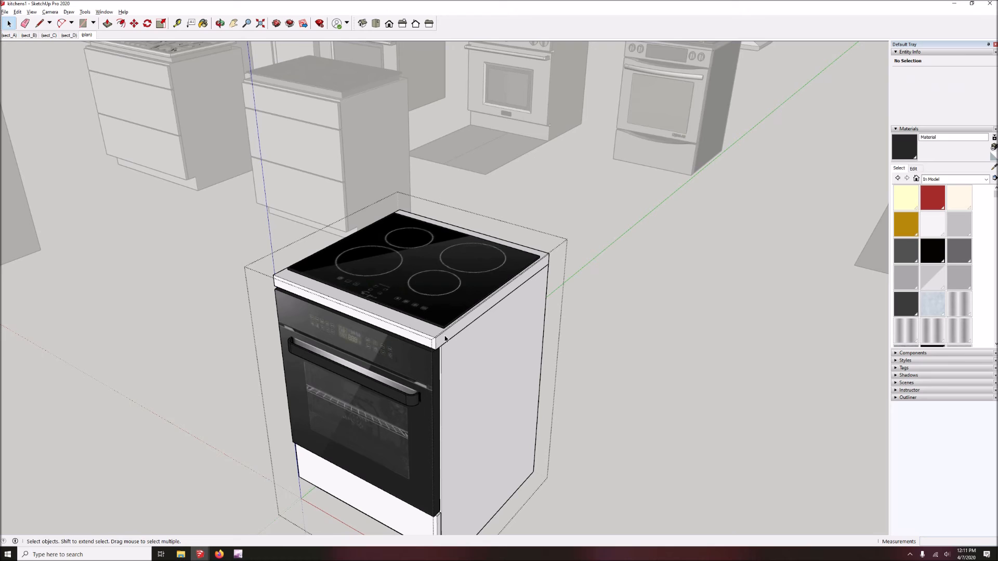
pyautogui.click(444, 339)
pyautogui.press('Delete')
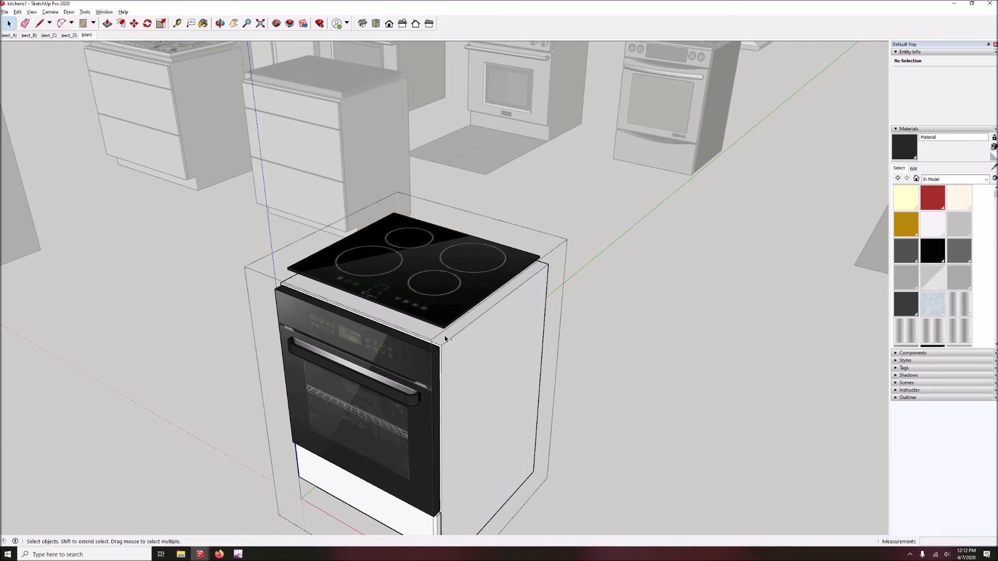
pyautogui.hotkey('ctrl', 'z')
pyautogui.press('Escape')
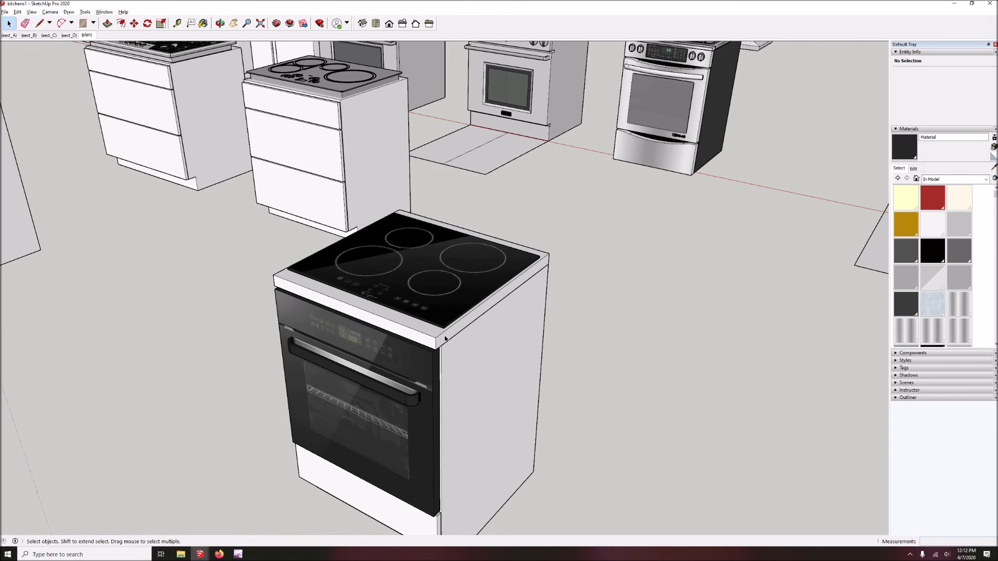